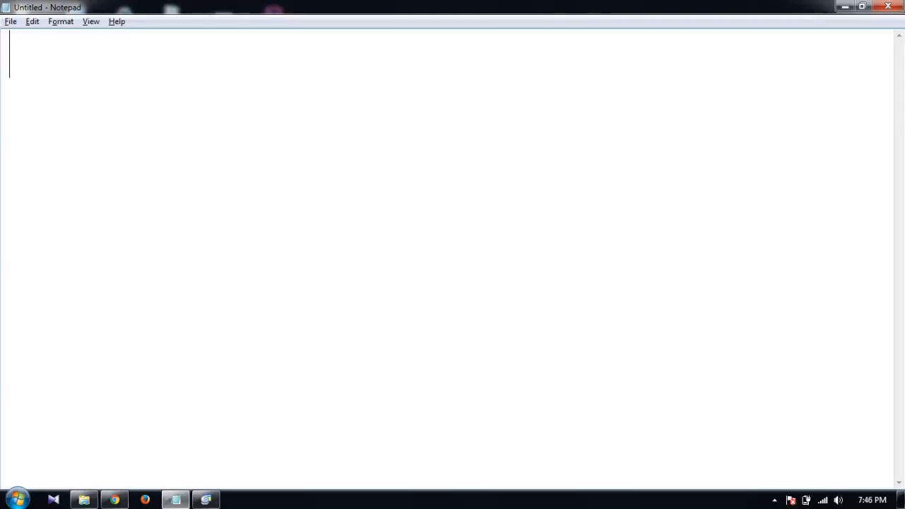
Step: Write the list items '1. Wamp Server' and '2. Wordpress' on separate lines
key(BackSpace)
text(. W)
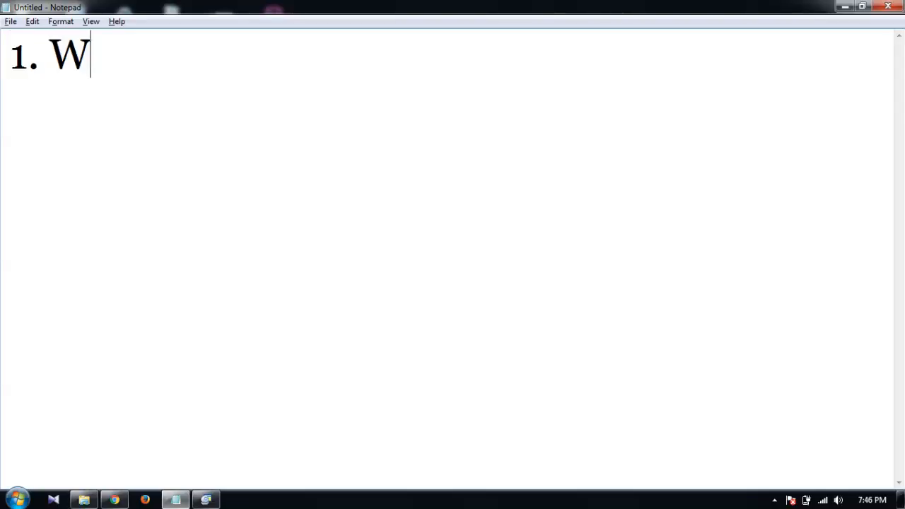
text(amp Server)
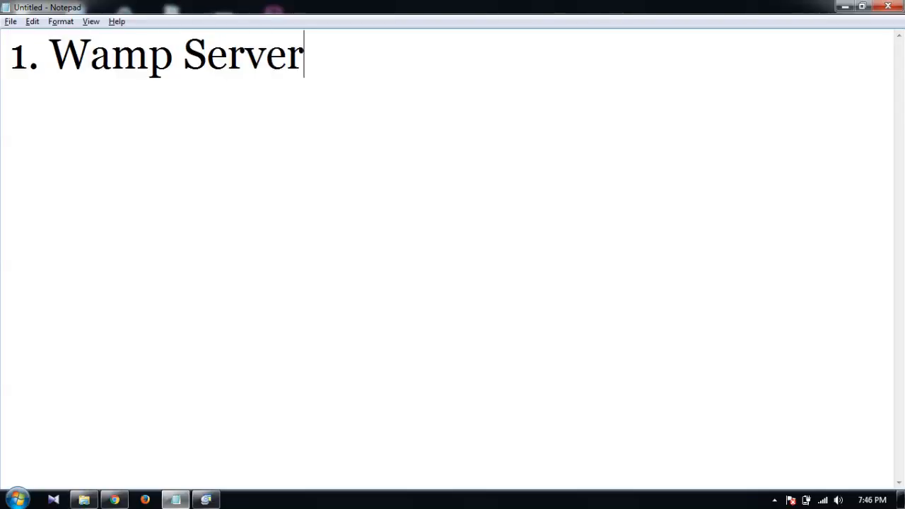
key(Return)
text(2. W)
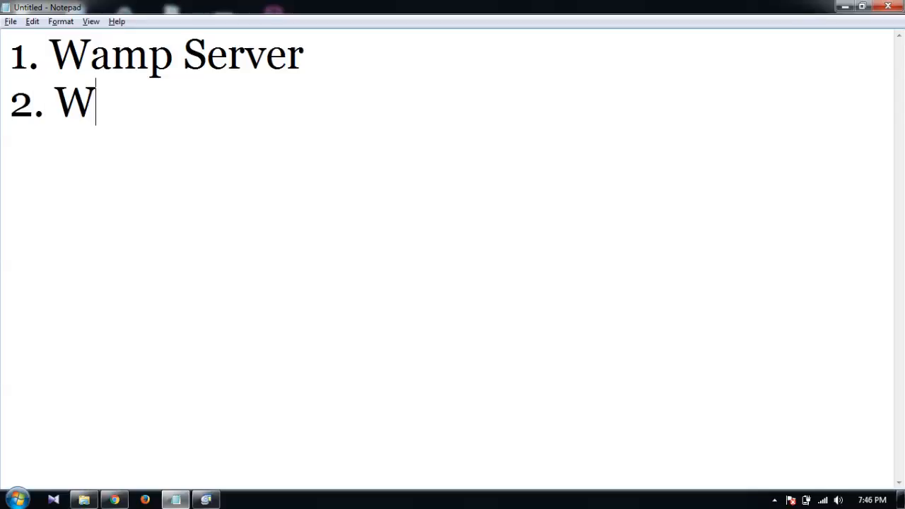
text(ordpress)
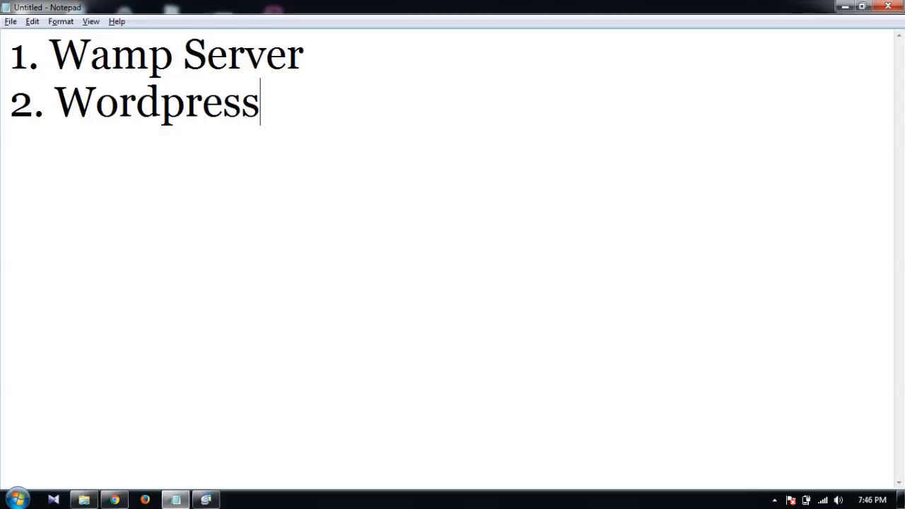
Step: Append ' - wampserver.com' to the first item and select the address
click(304, 54)
text(- wampse)
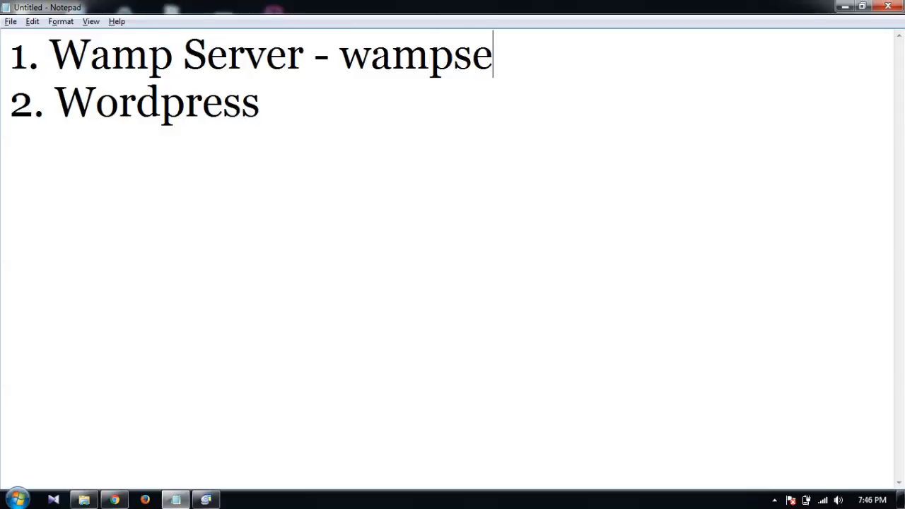
text(rver.com)
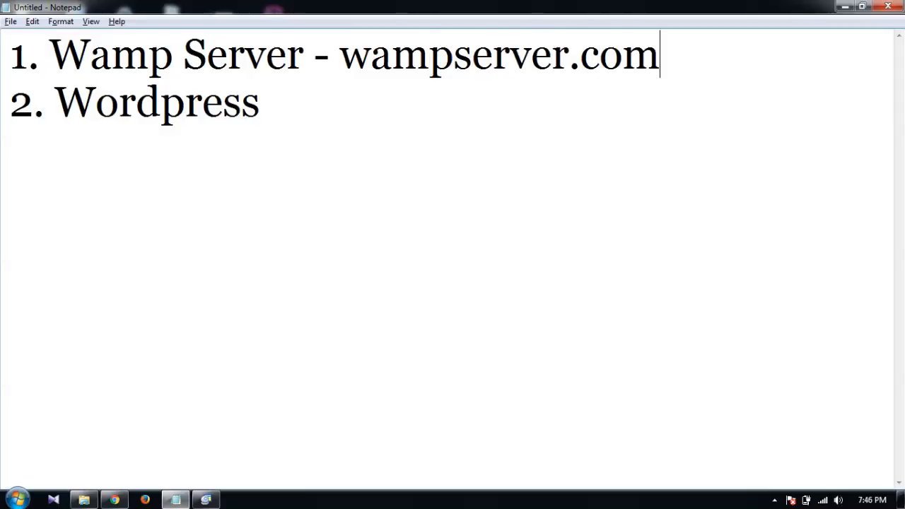
key(shift+Left)
key(shift+Left)
key(shift+Left)
key(shift+Left)
key(shift+Left)
key(shift+Left)
key(shift+Left)
key(shift+Left)
key(shift+Left)
key(shift+Left)
key(shift+Left)
key(shift+Left)
key(shift+Left)
key(shift+Left)
key(ctrl+c)
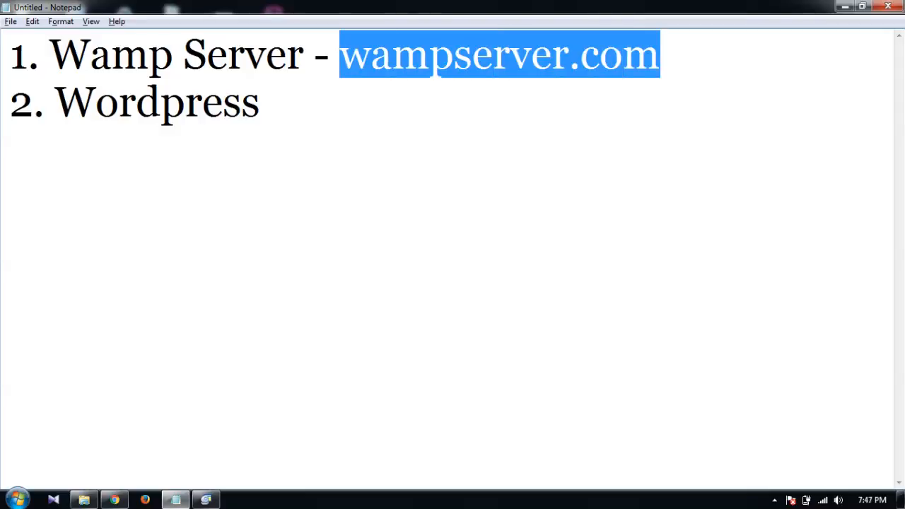
click(114, 499)
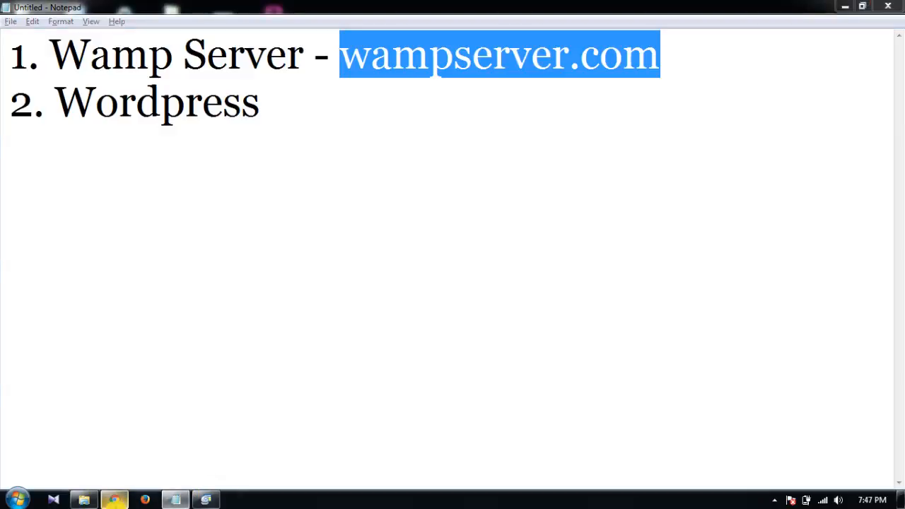
Step: Load wampserver.com, switch the site to English, and jump to its Downloads section
click(230, 29)
key(ctrl+v)
key(Return)
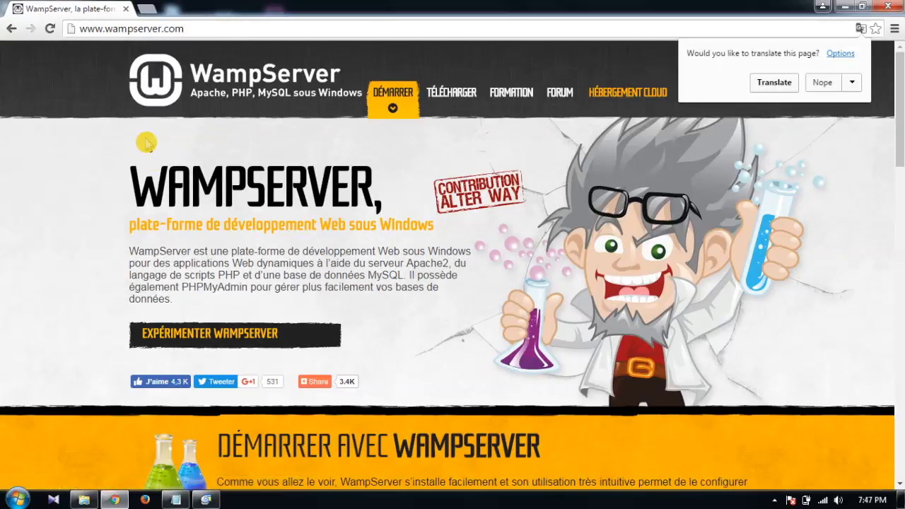
click(223, 160)
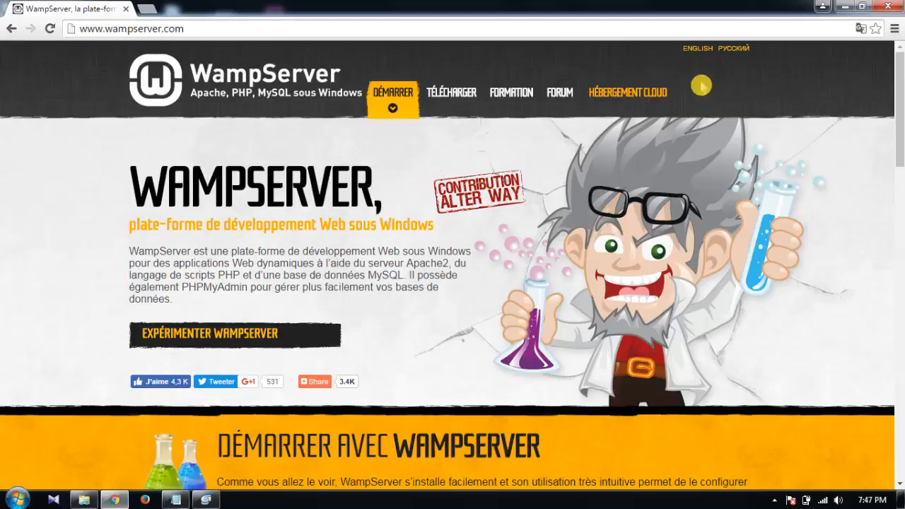
click(698, 49)
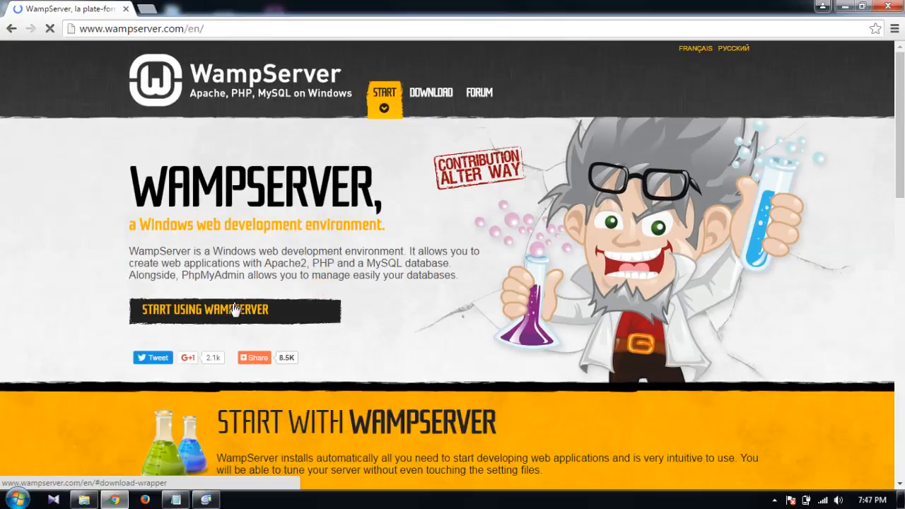
click(232, 315)
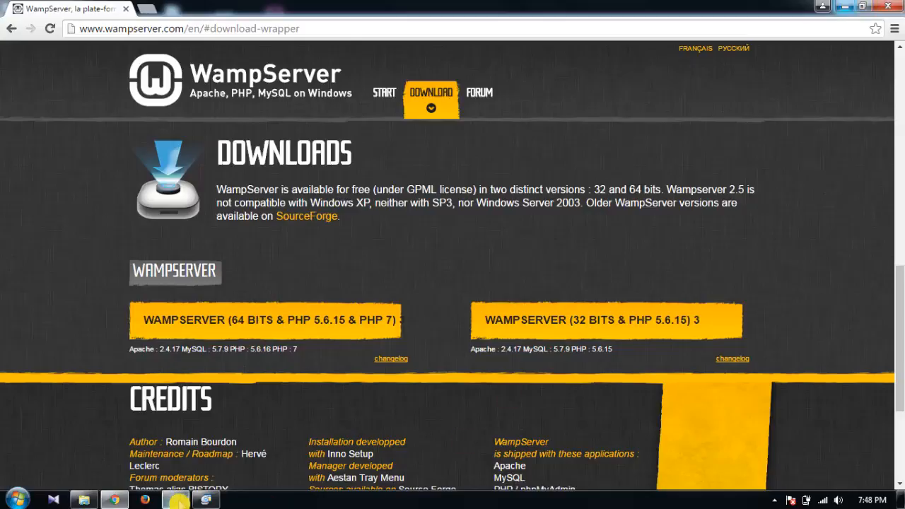
click(175, 500)
Step: Extend the second item to '2. Wordpress - wordpress.org' and select the address
click(313, 111)
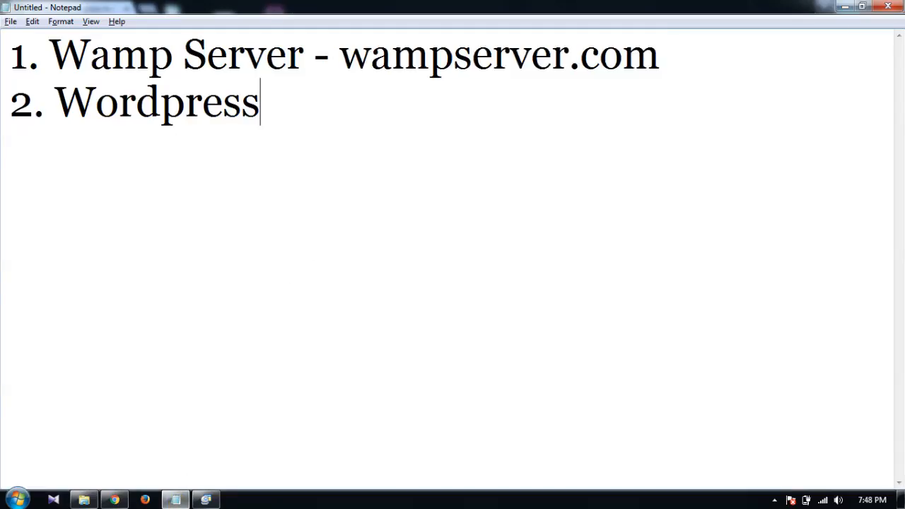
text(- wor)
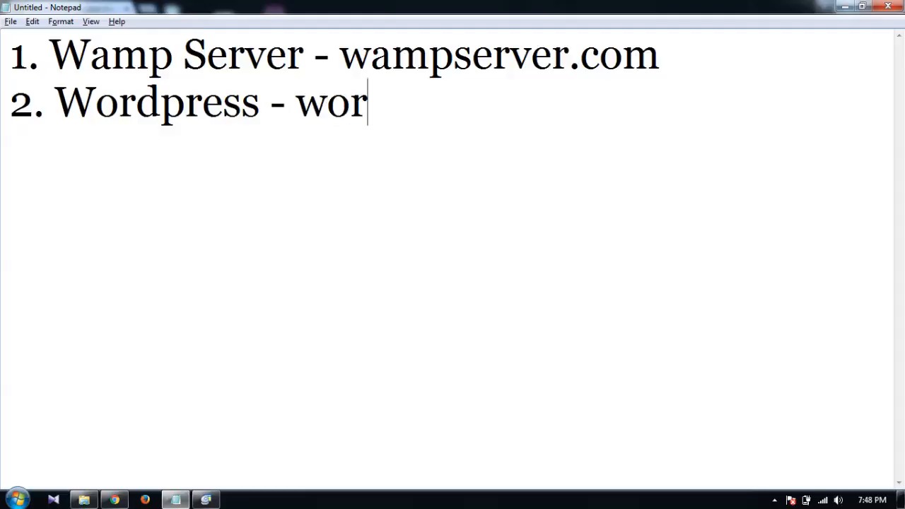
text(dpress.org)
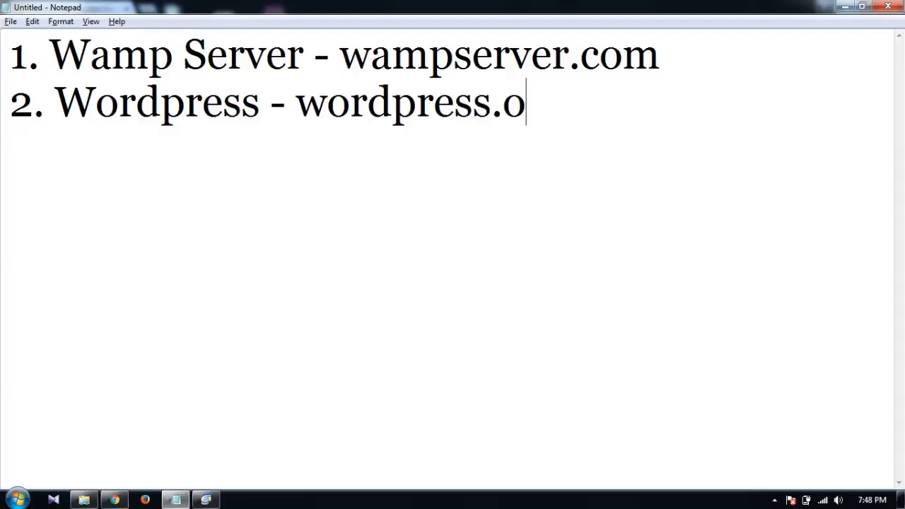
key(shift+Left)
key(shift+Left)
key(shift+Left)
key(shift+Left)
key(shift+Left)
key(shift+Left)
key(shift+Left)
key(shift+Left)
key(shift+Left)
key(shift+Left)
key(shift+Left)
key(shift+Left)
key(shift+Left)
key(ctrl+c)
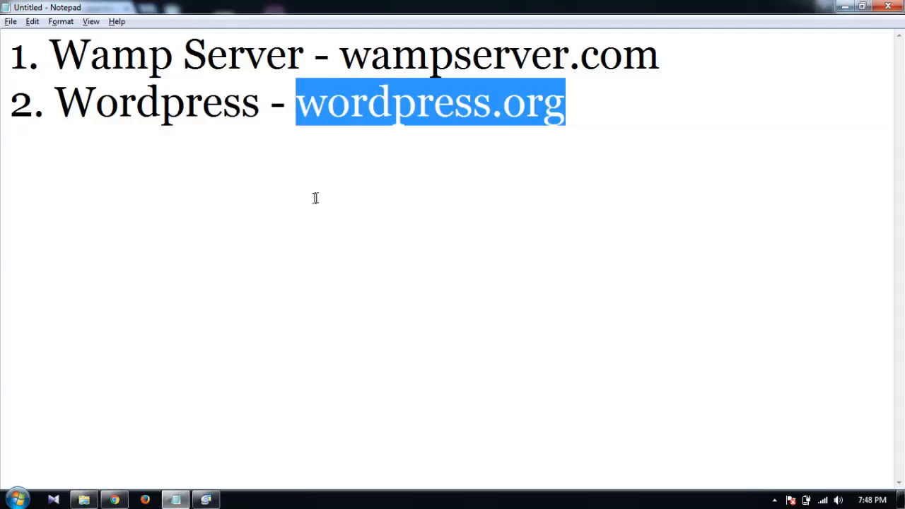
click(114, 499)
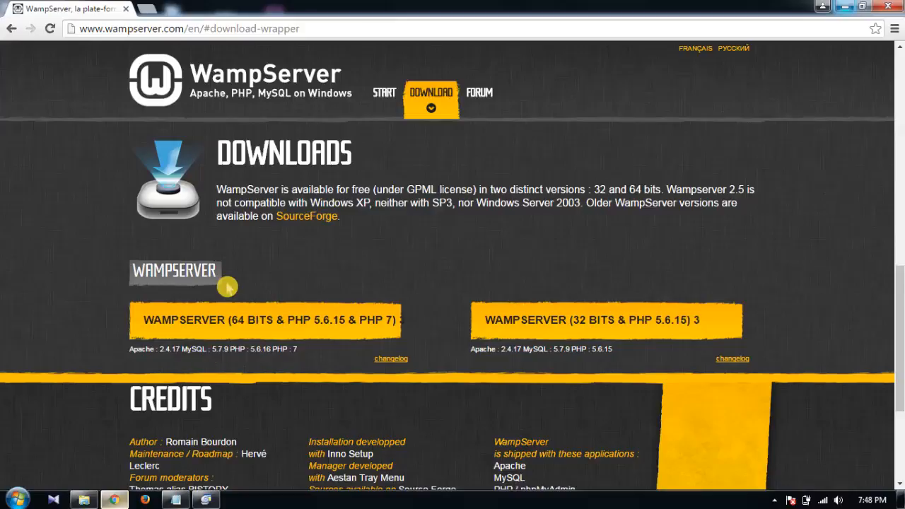
Step: Load wordpress.org in the browser to reach the Download WordPress 4.6 page
click(269, 32)
key(ctrl+v)
key(Return)
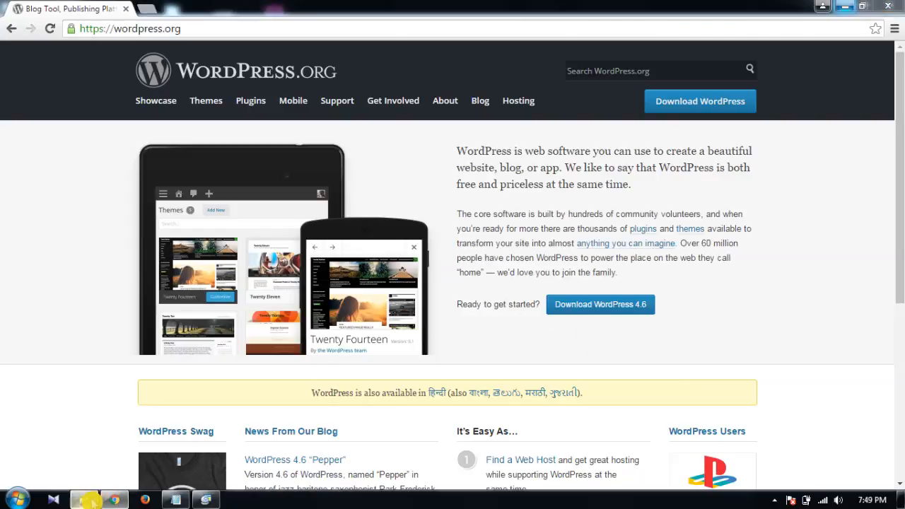
click(90, 500)
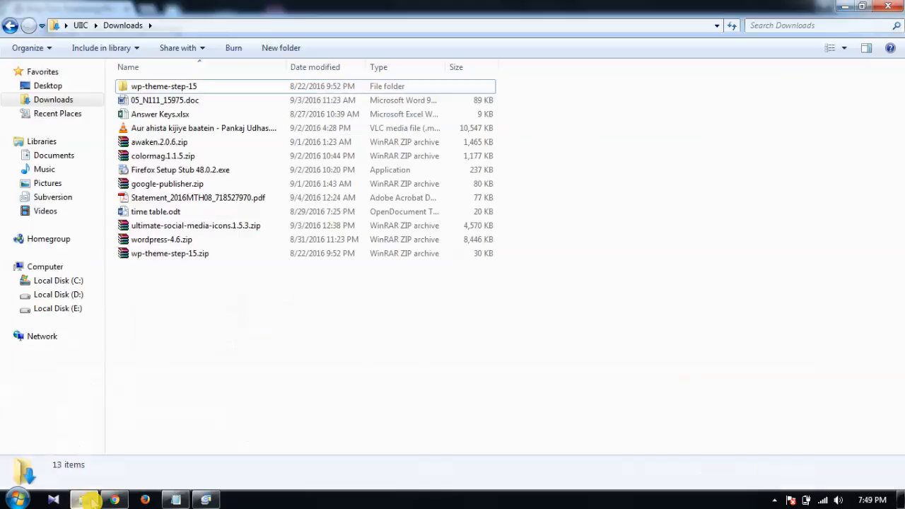
Step: Extract wordpress-4.6.zip using WinRAR's 'Extract to wordpress-4.6\' option
click(189, 241)
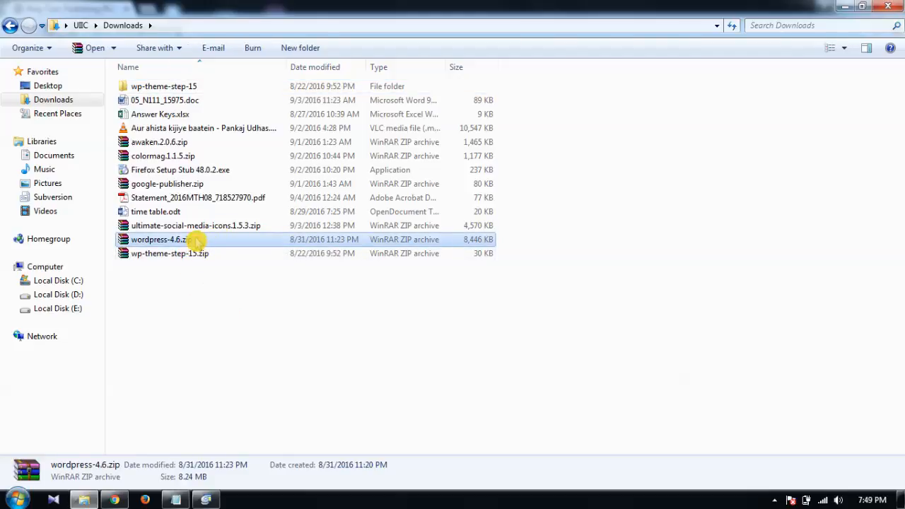
right_click(196, 242)
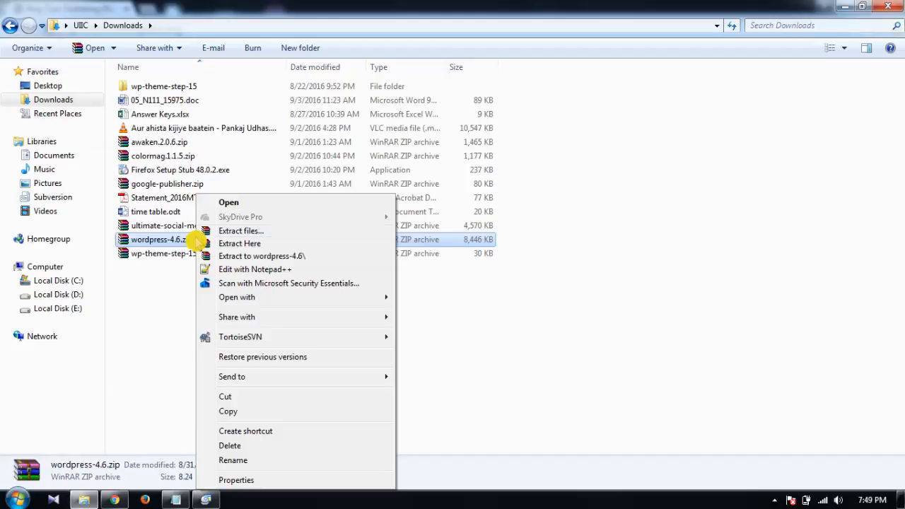
click(272, 257)
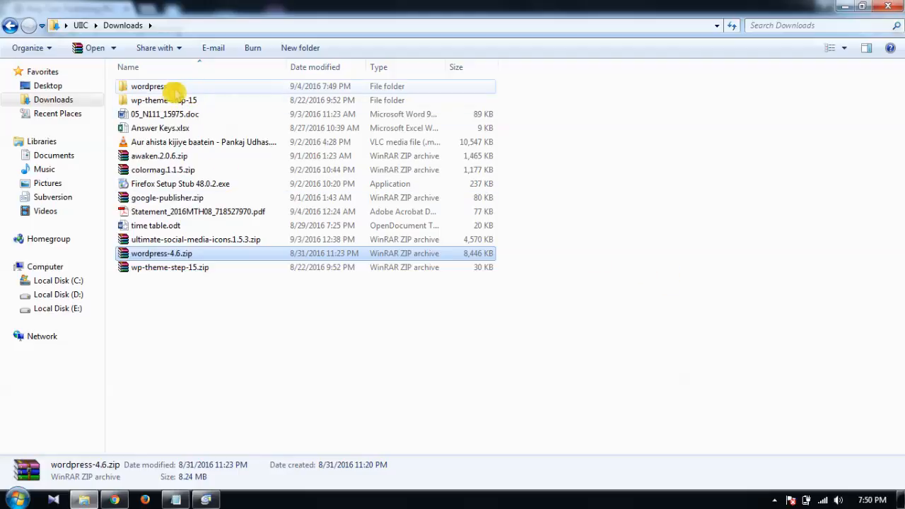
click(174, 90)
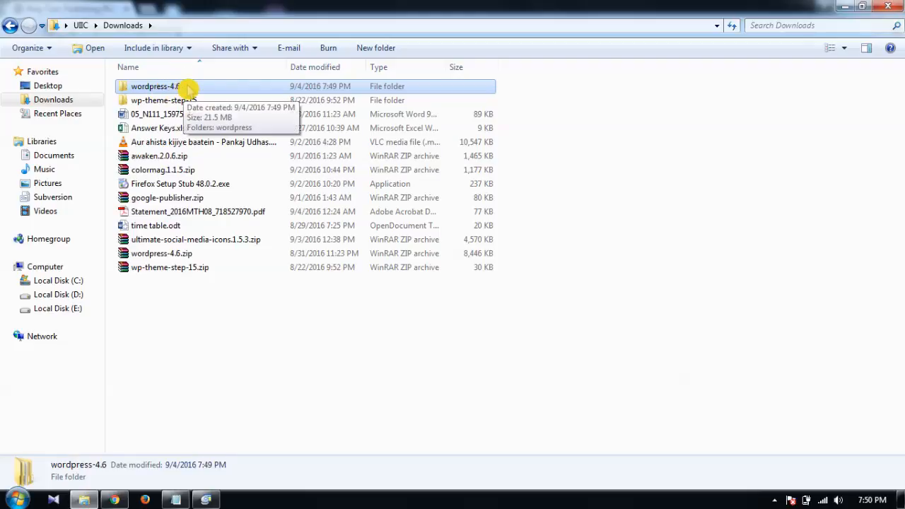
Step: Check the extracted wordpress folder's 19 items, copy the folder, and go to Local Disk (C:)
double_click(186, 86)
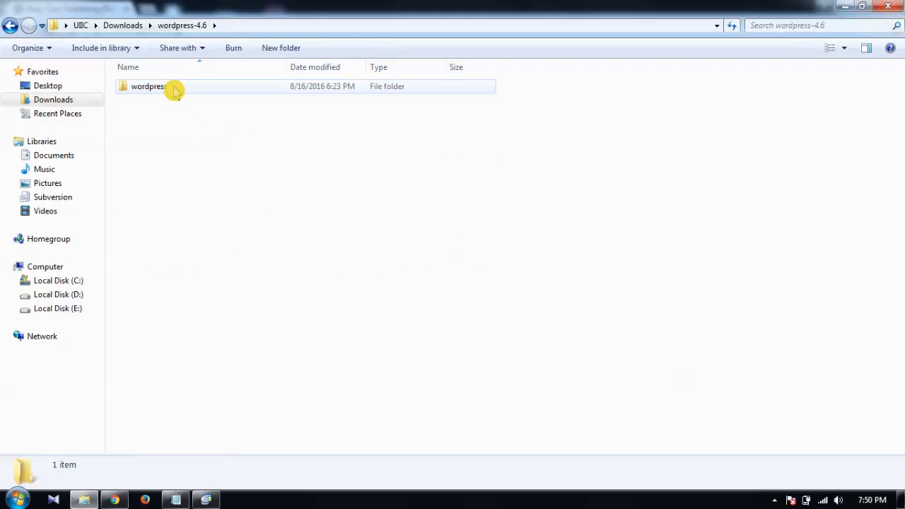
double_click(175, 87)
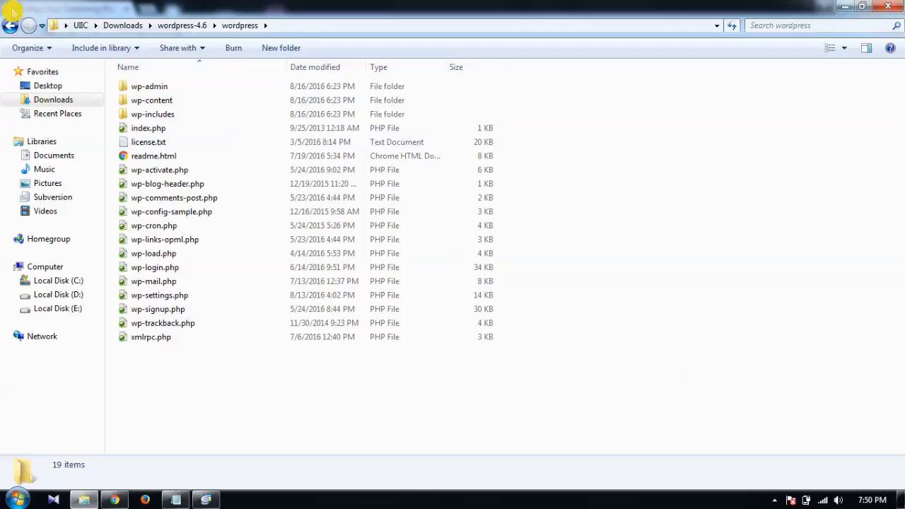
click(10, 26)
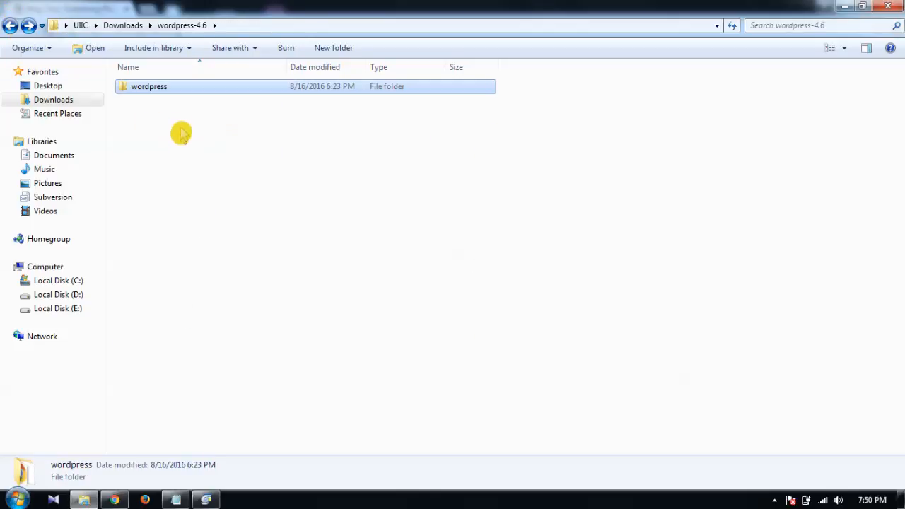
right_click(169, 88)
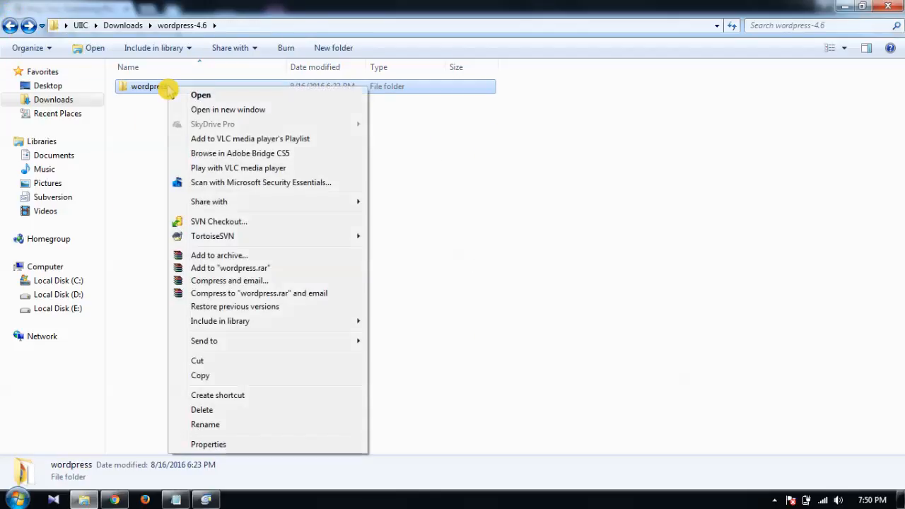
click(216, 377)
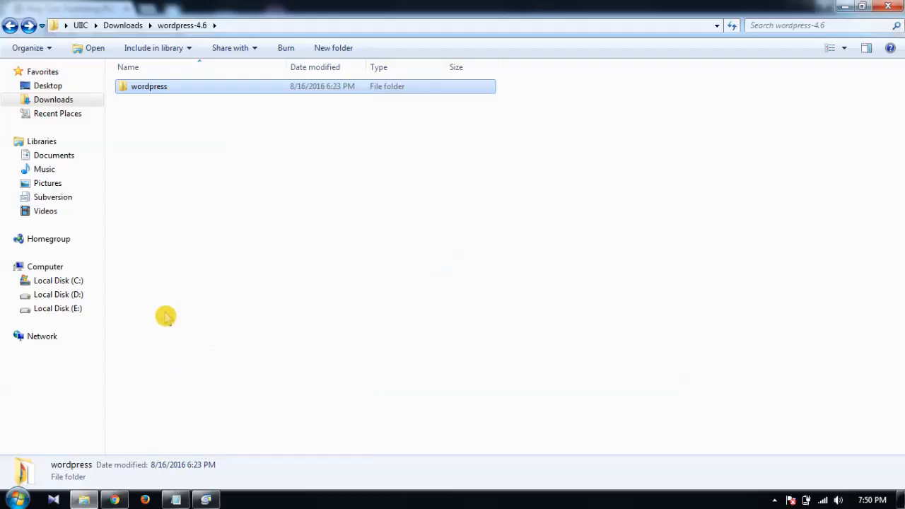
click(60, 281)
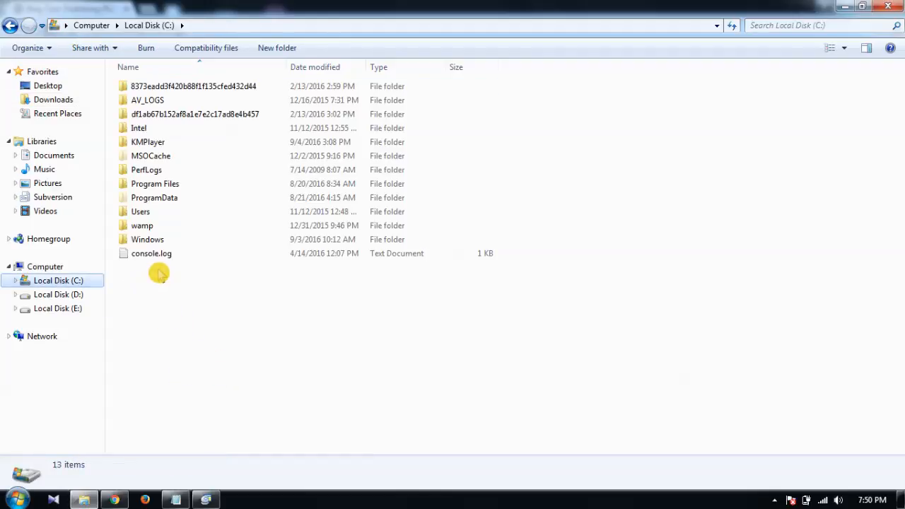
double_click(168, 231)
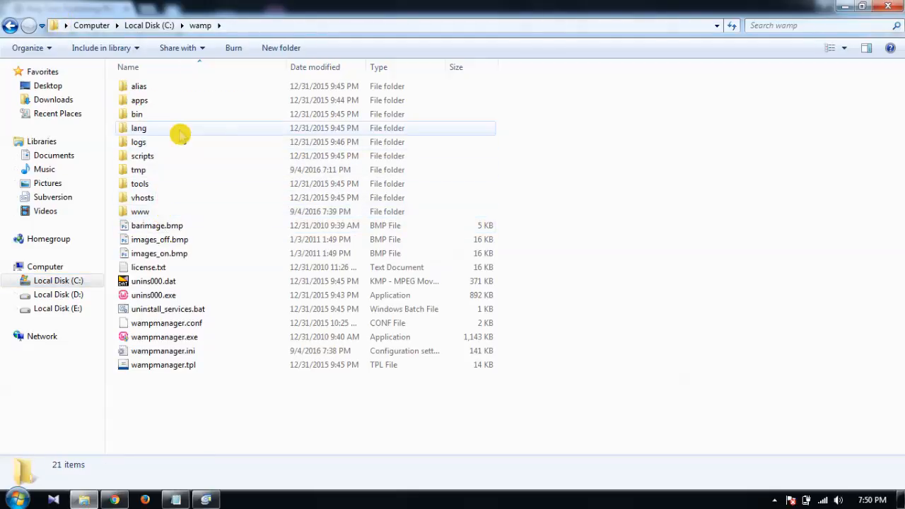
click(10, 26)
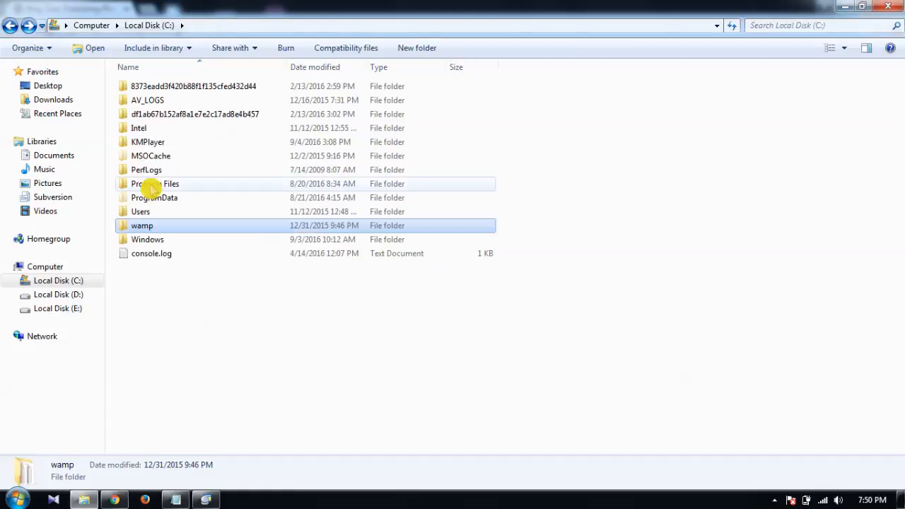
double_click(175, 227)
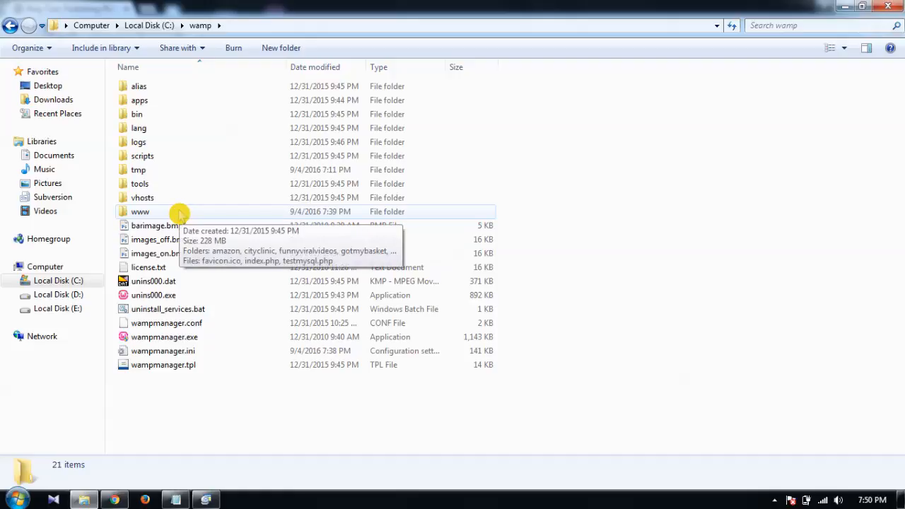
double_click(179, 211)
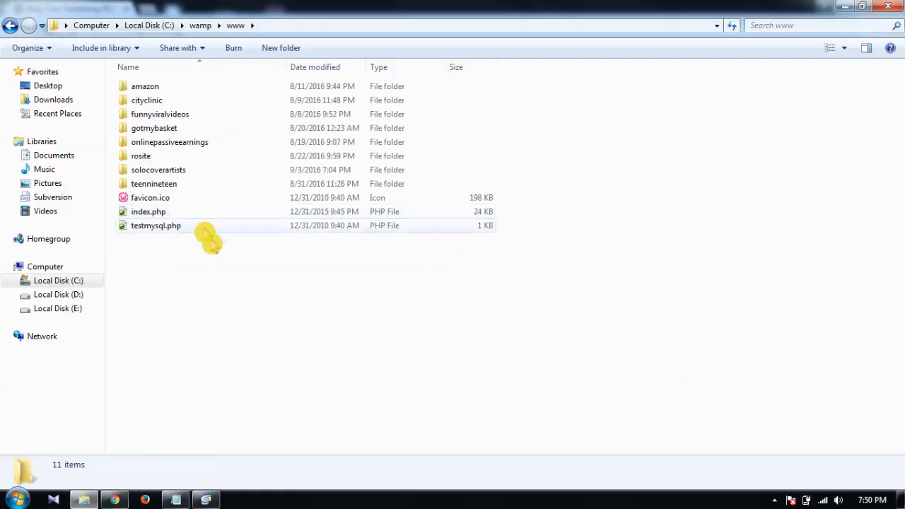
right_click(231, 272)
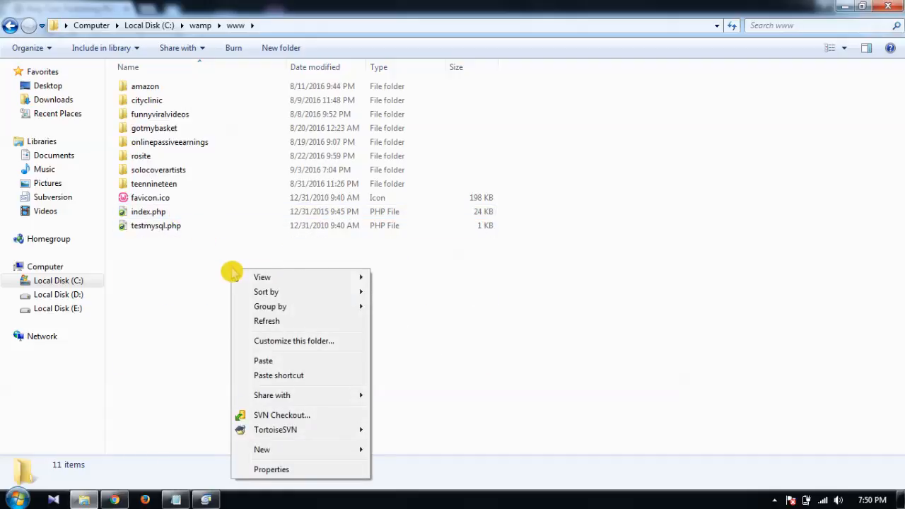
click(279, 361)
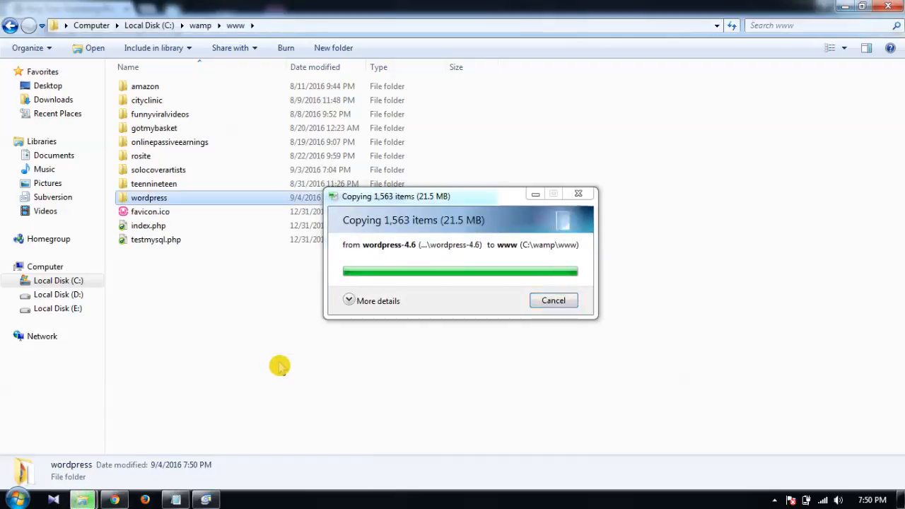
mouse_move(178, 199)
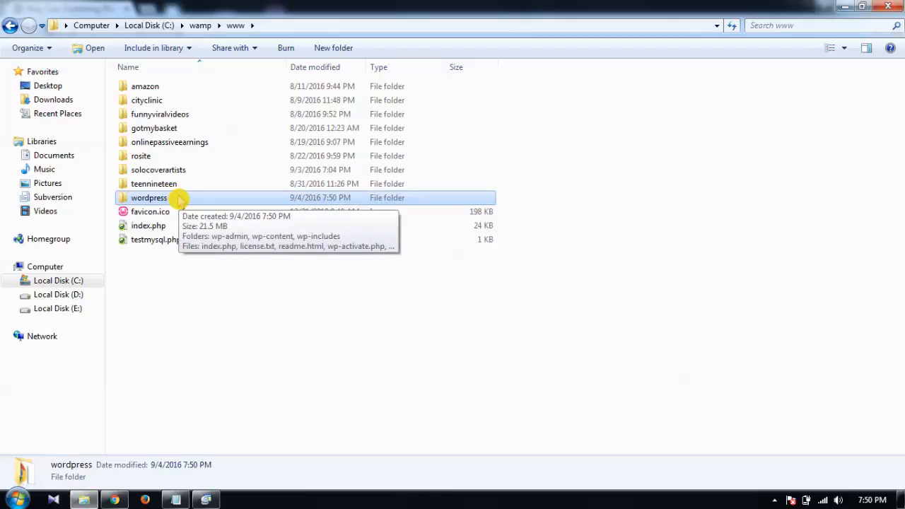
click(178, 199)
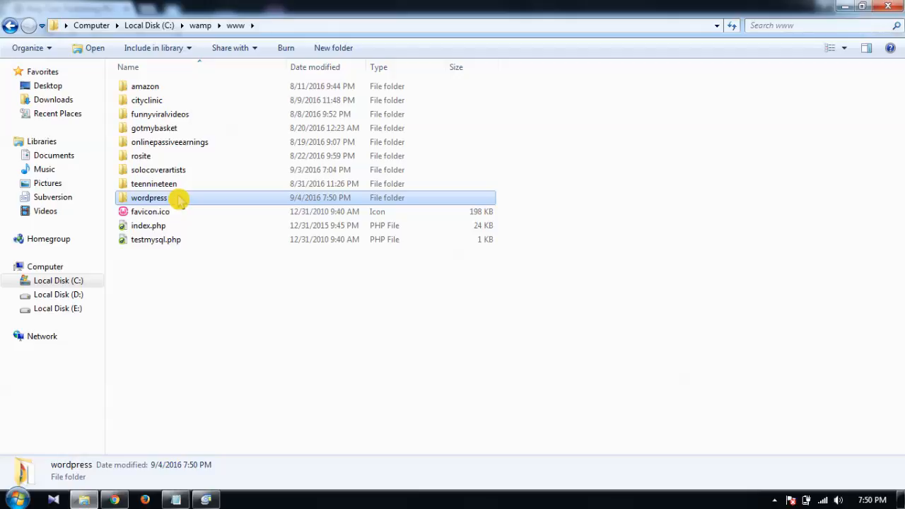
Step: Rename the pasted folder from wordpress to learningwordpress
click(167, 198)
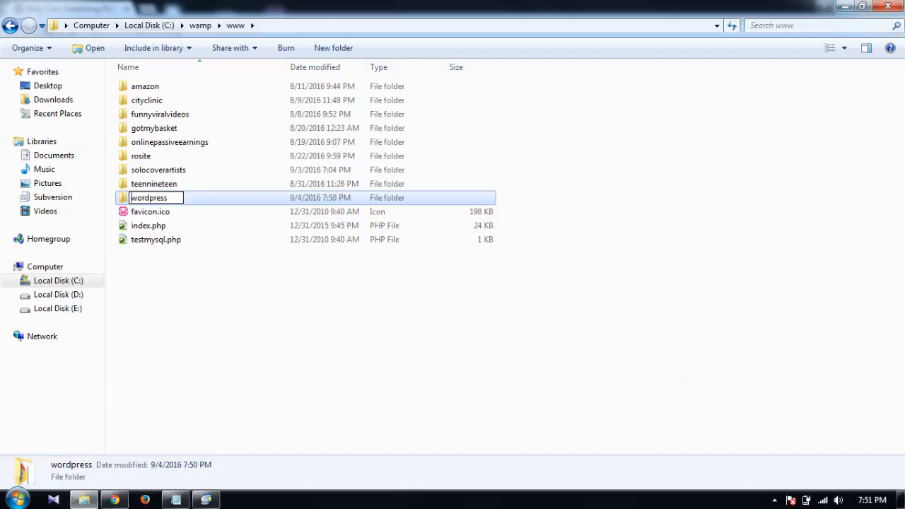
text(lear)
text(ning)
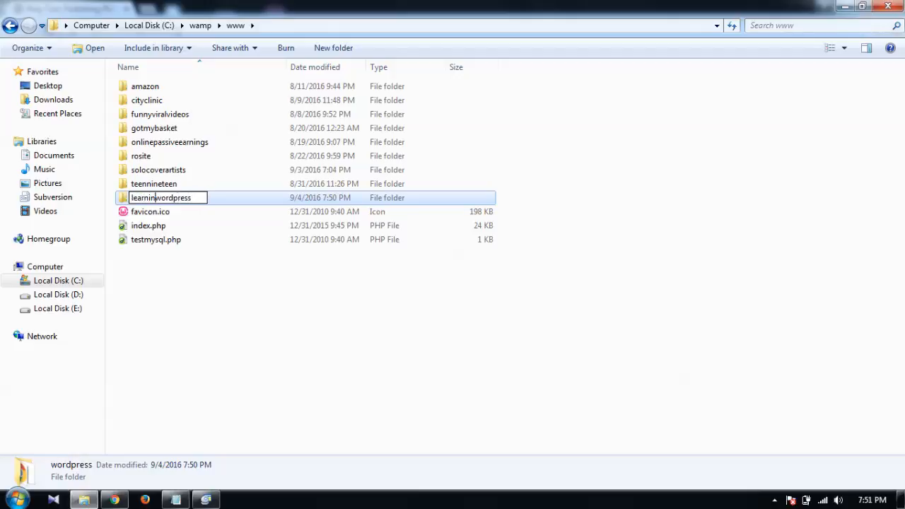
key(Return)
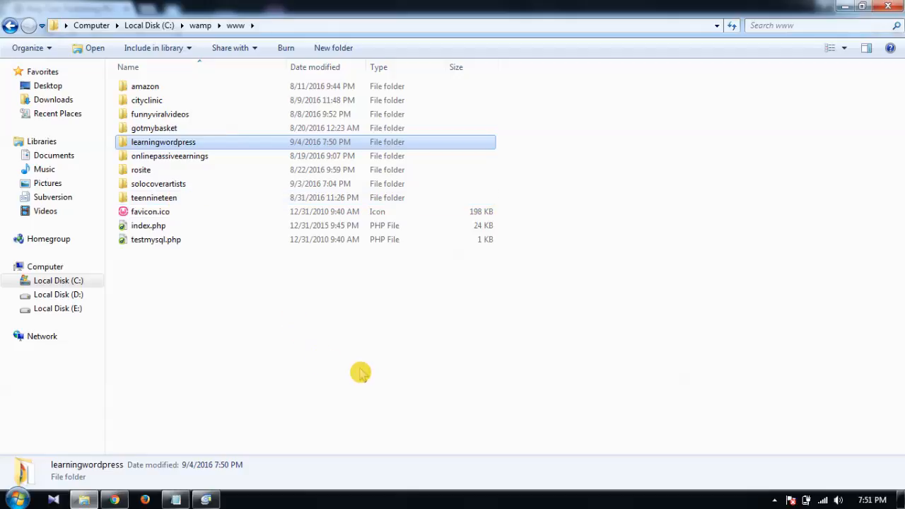
click(654, 376)
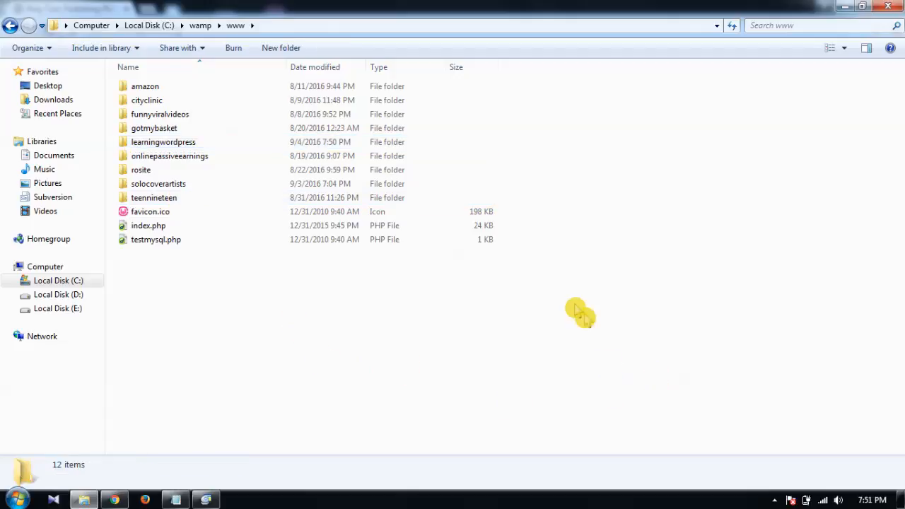
click(175, 499)
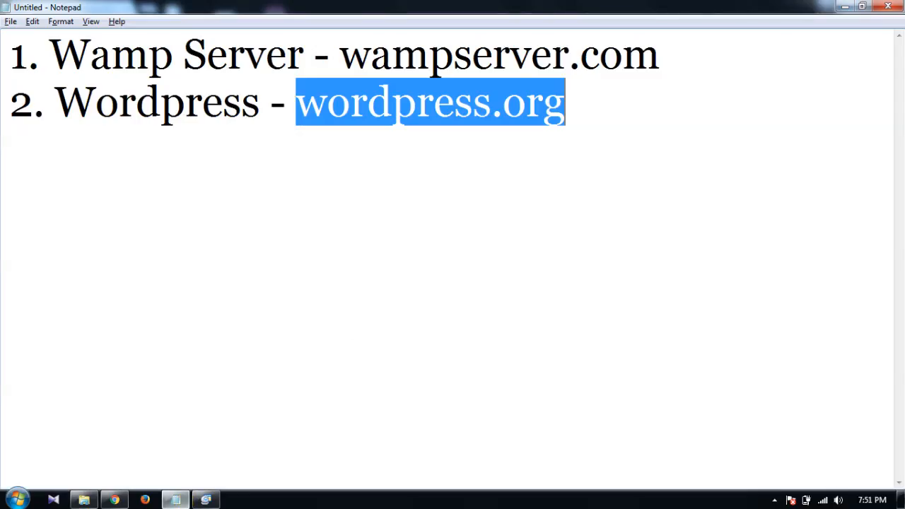
key(Right)
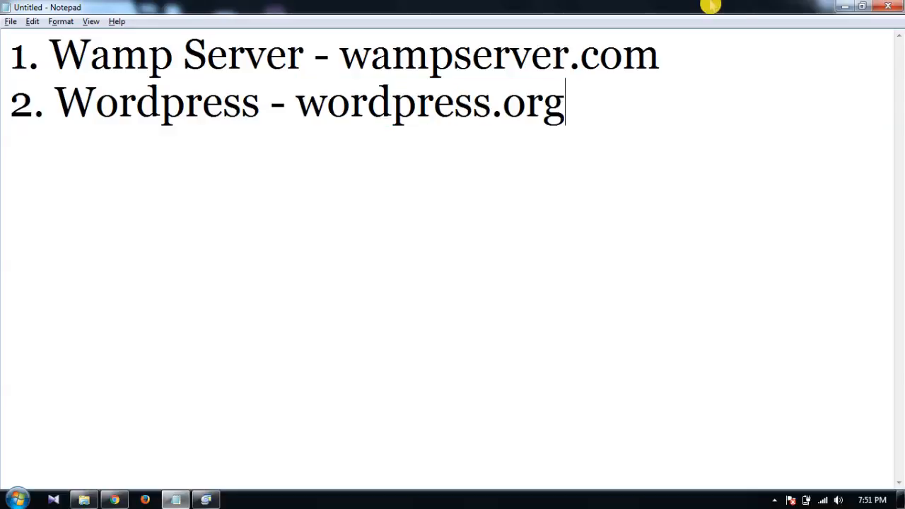
click(845, 7)
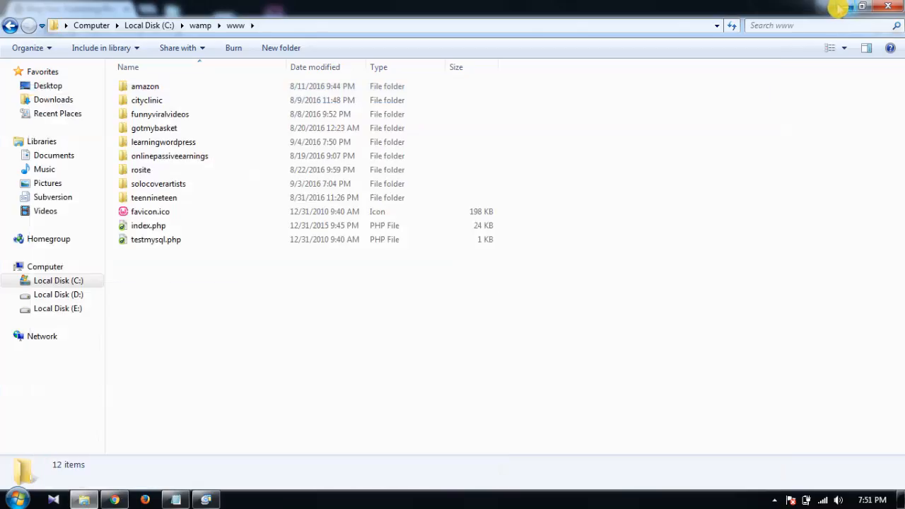
Step: Show the desktop, launch WampServer from its shortcut, and expand the hidden tray icons
click(901, 502)
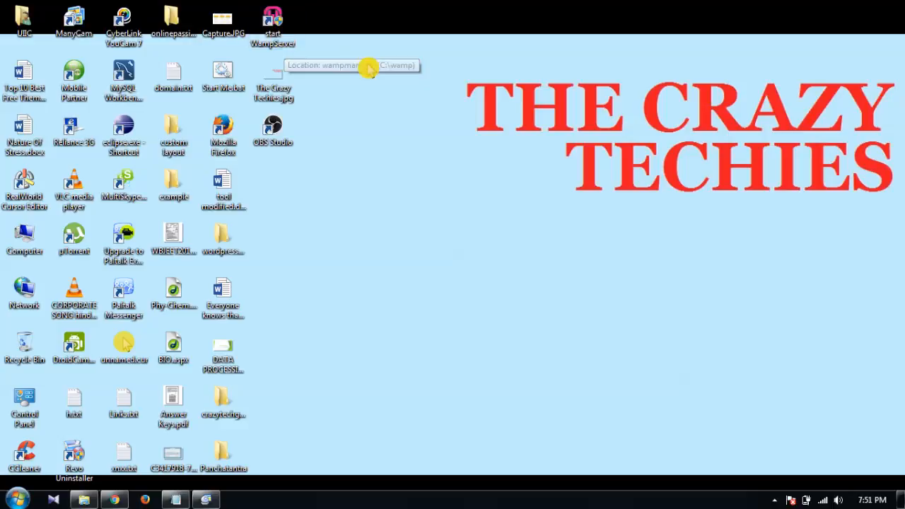
double_click(274, 32)
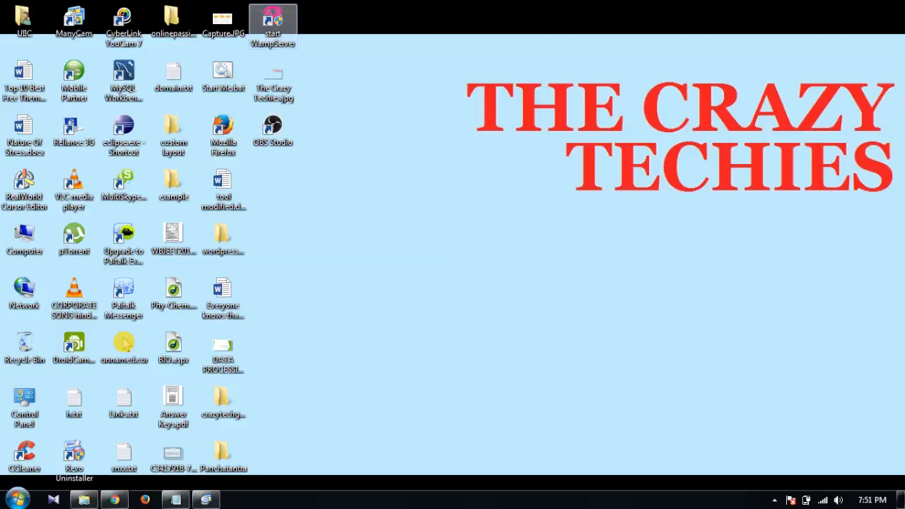
click(774, 499)
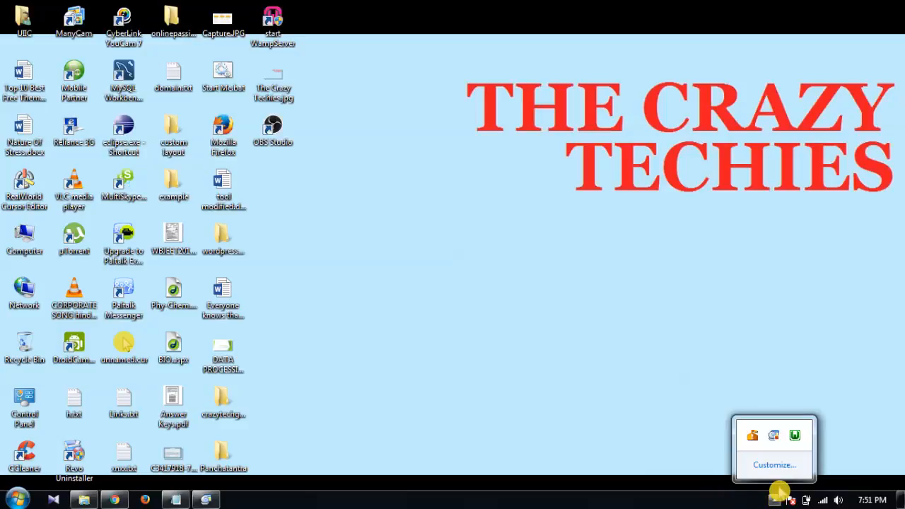
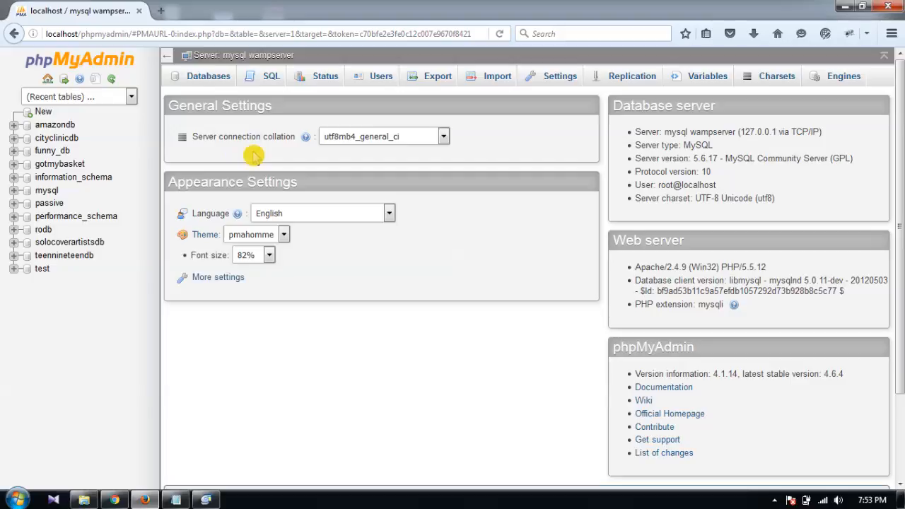
Step: Create an empty learningwordpress_db database in phpMyAdmin, then bring back the www folder window
click(209, 77)
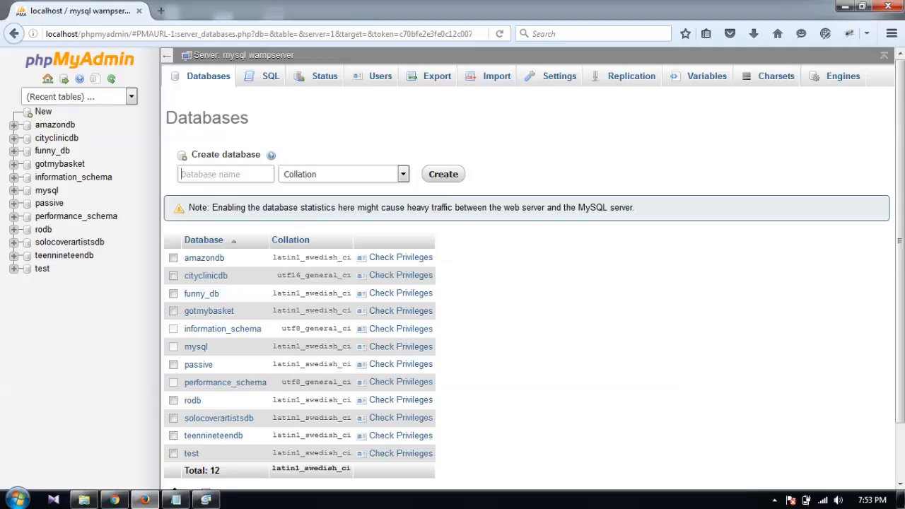
text(lea)
key(Down)
key(Down)
key(Return)
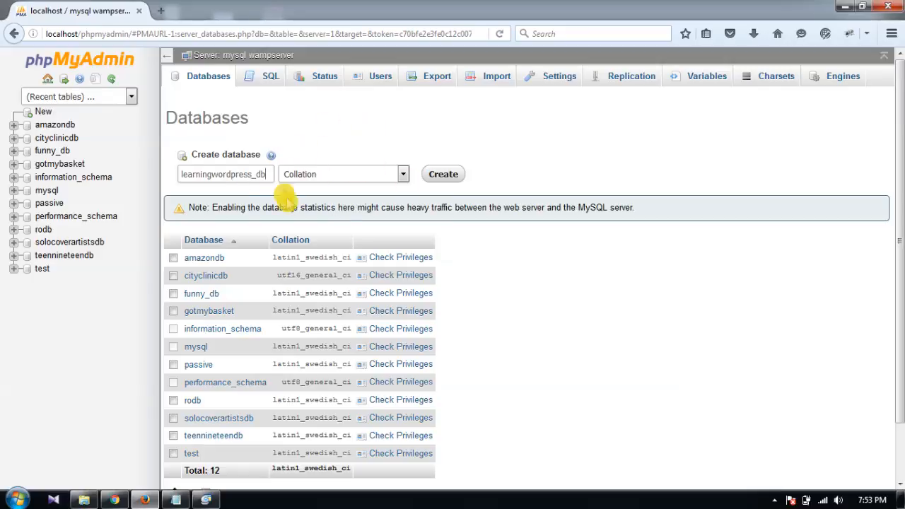
click(444, 174)
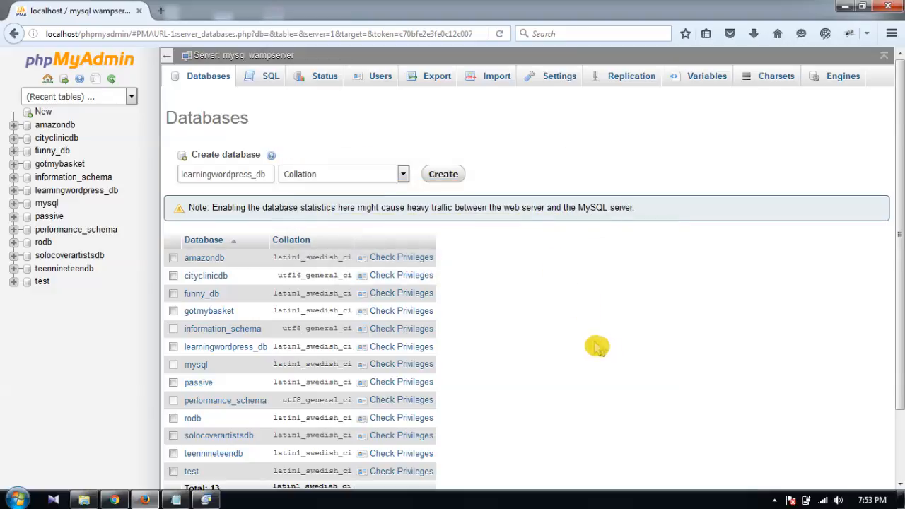
click(85, 499)
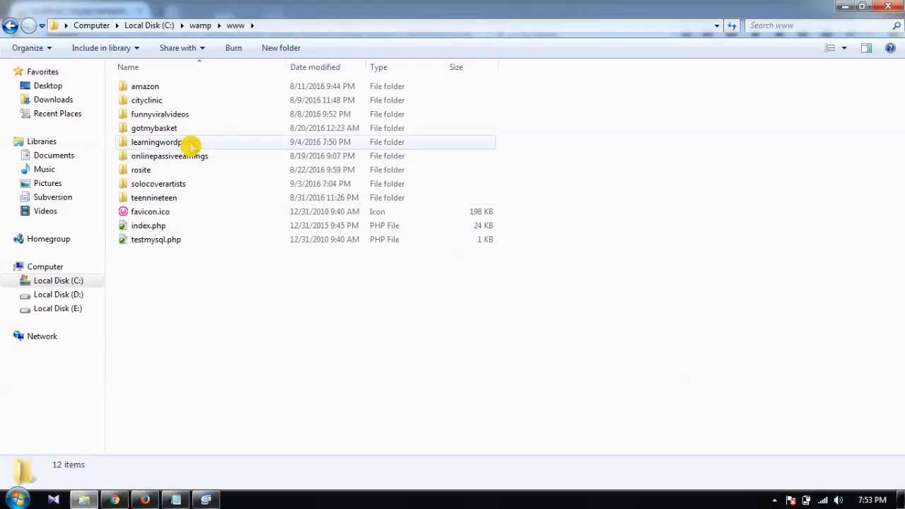
Step: Load localhost/learningwordpress in a new Firefox tab to start WordPress setup
click(845, 6)
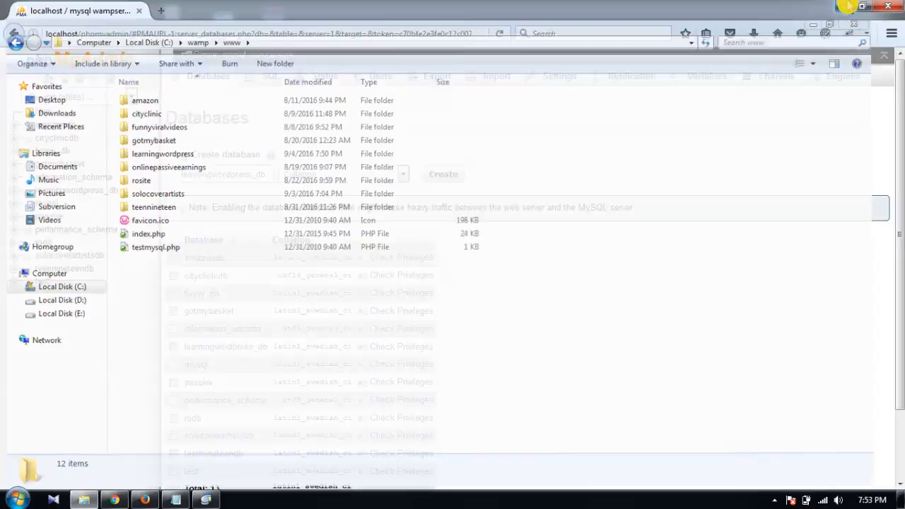
click(162, 12)
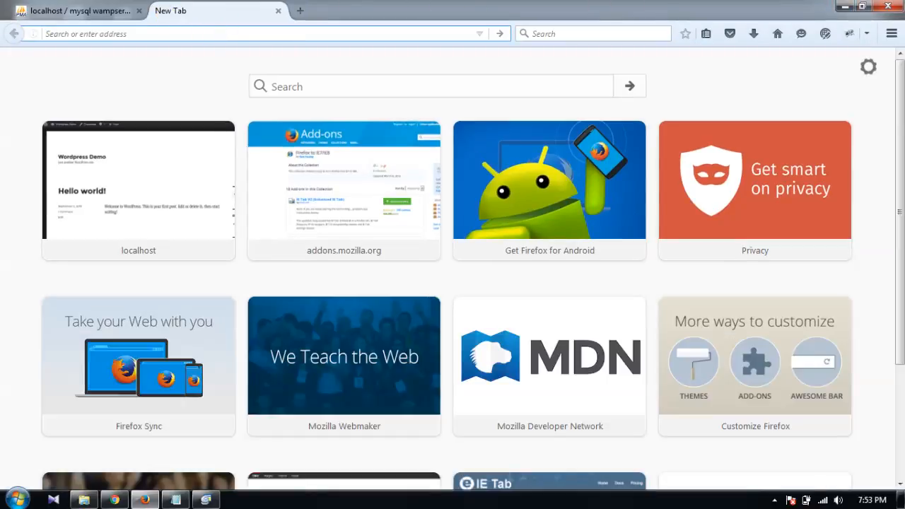
text(localhost)
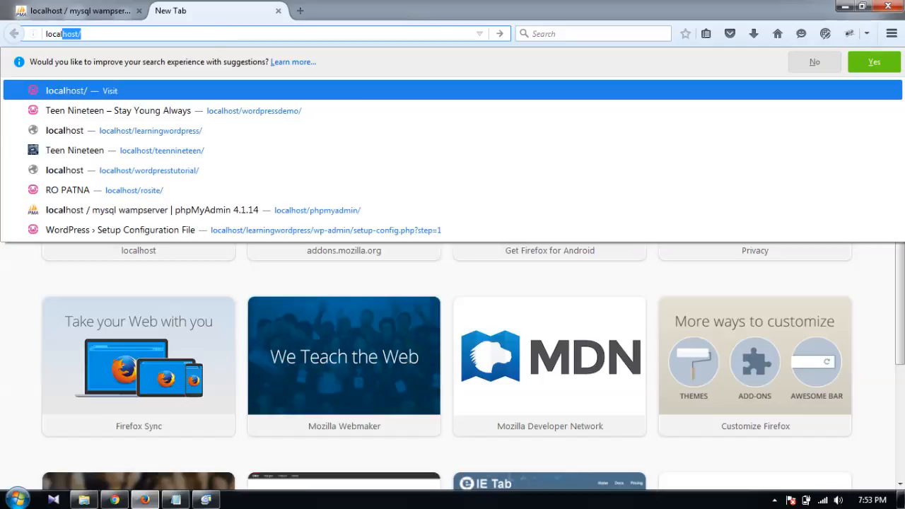
text(/)
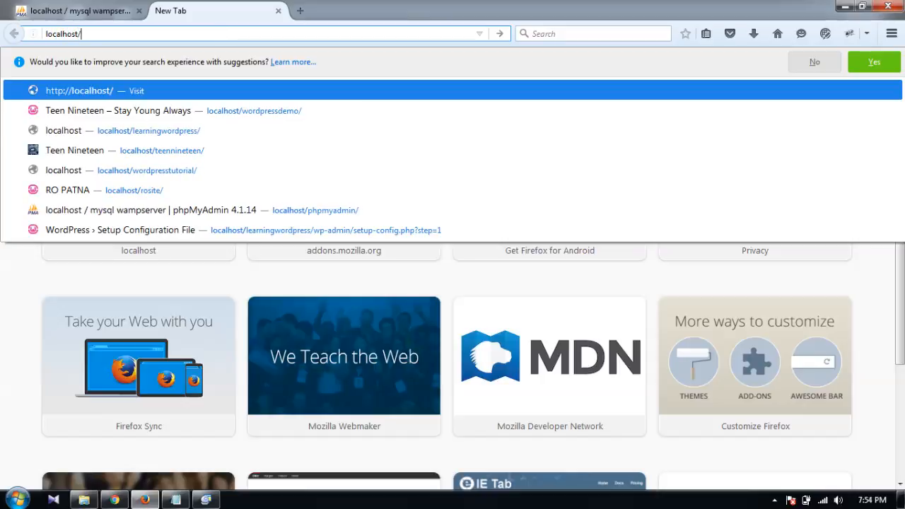
text(learning)
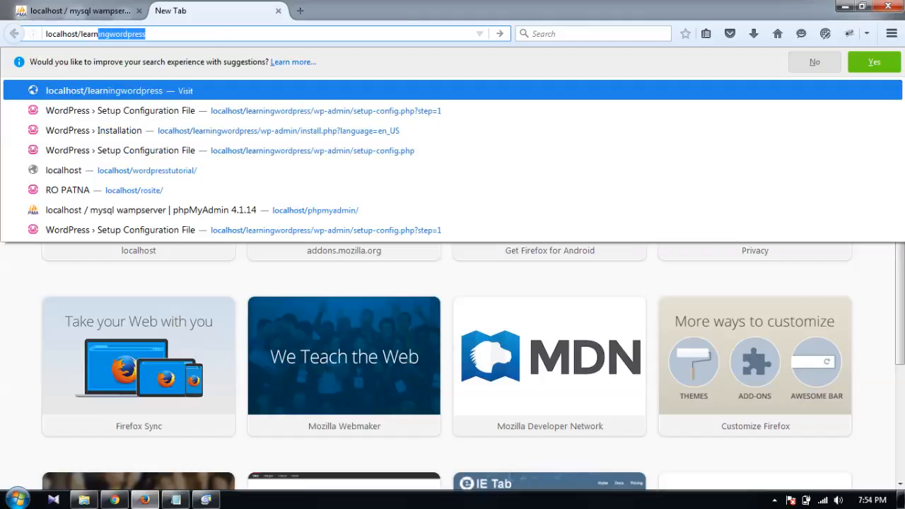
text(wordpre)
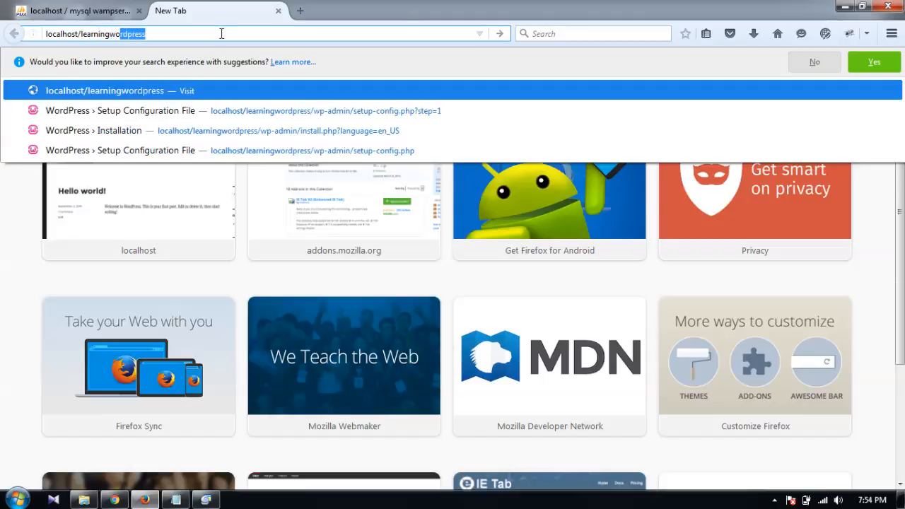
text(ss)
key(Return)
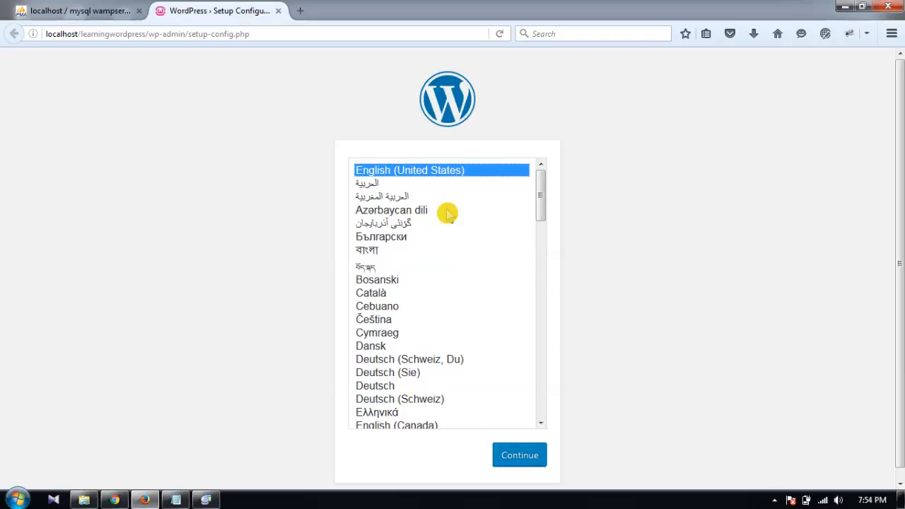
Step: Continue with English (United States) and highlight wp-config.php on the welcome page
click(520, 454)
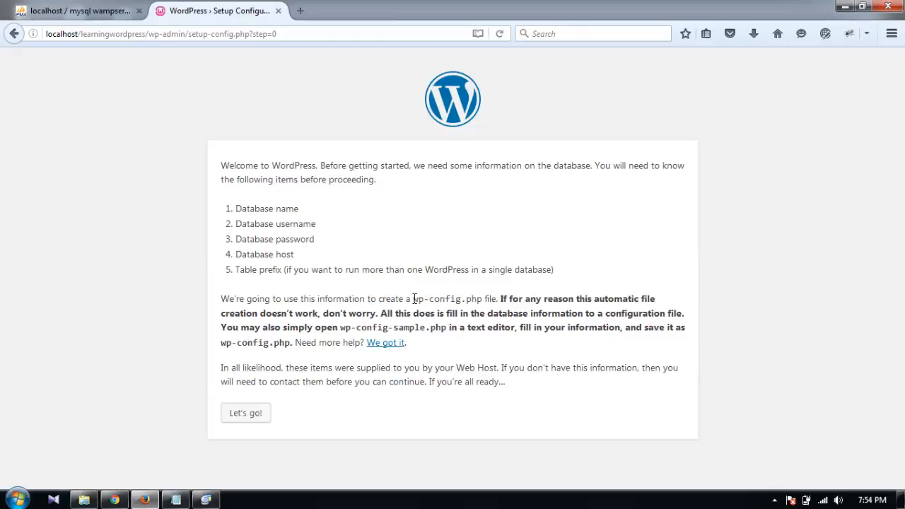
drag(412, 298, 482, 298)
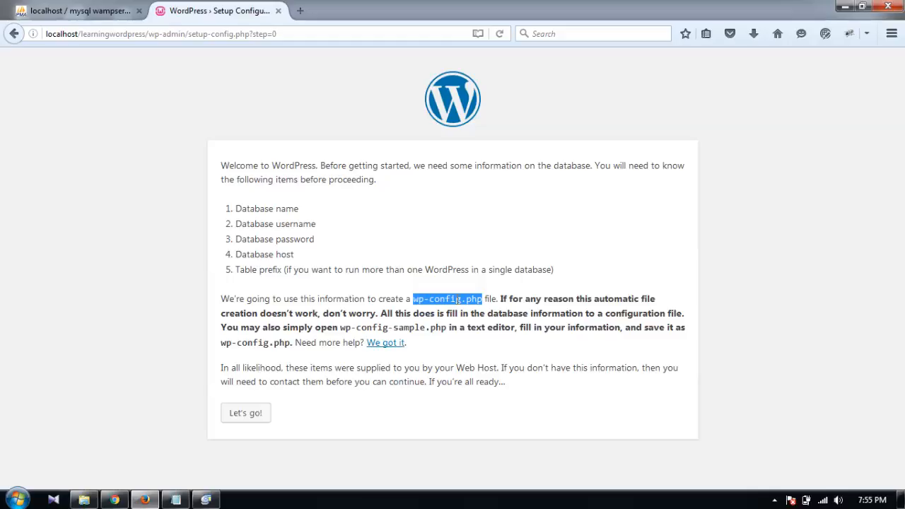
click(84, 500)
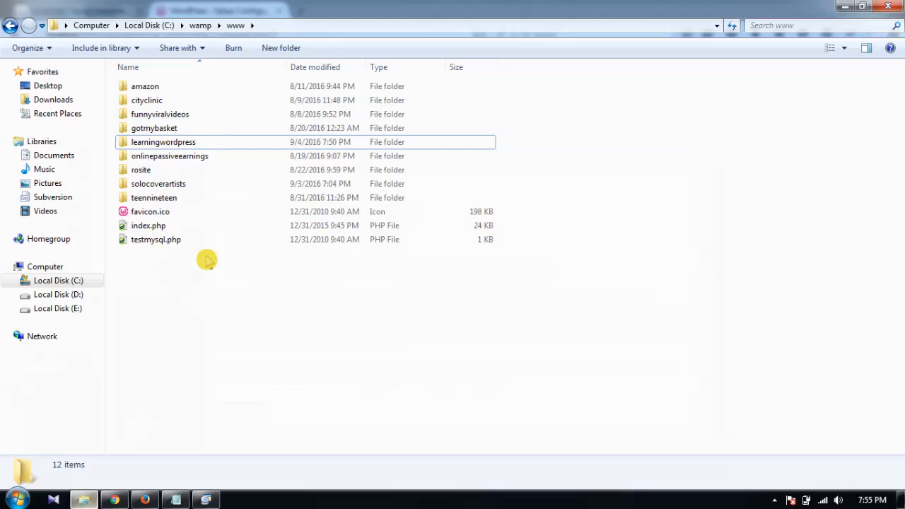
double_click(186, 143)
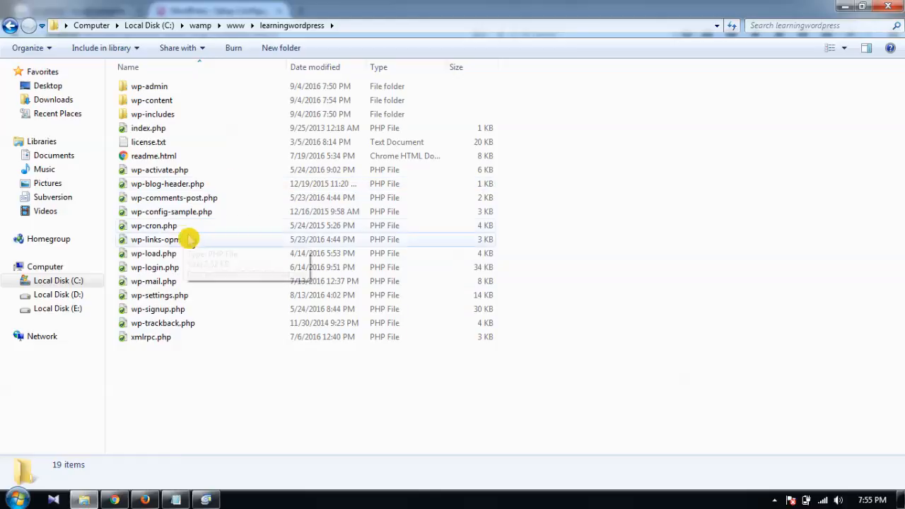
click(205, 213)
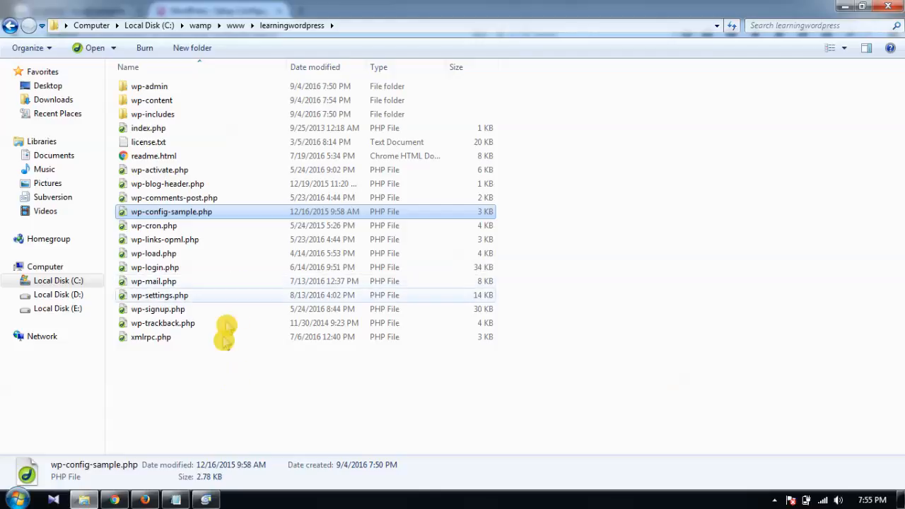
click(844, 7)
click(572, 325)
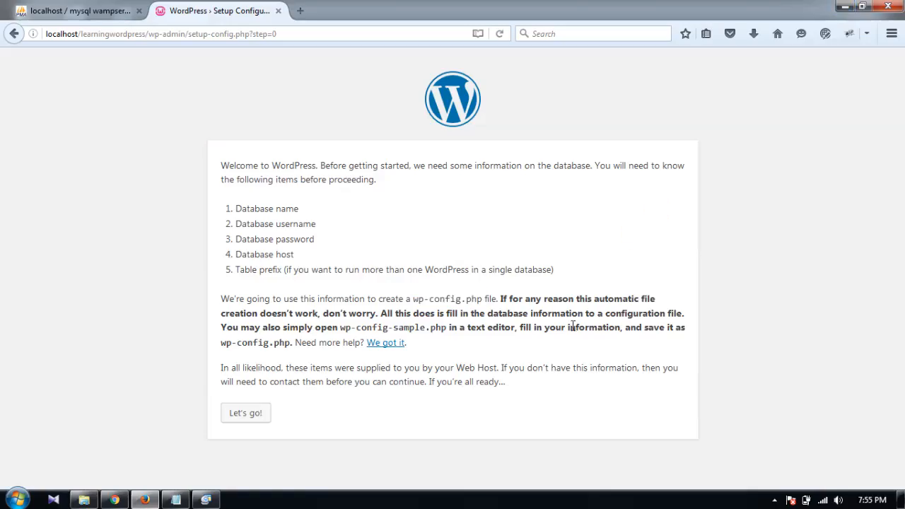
drag(411, 301, 482, 300)
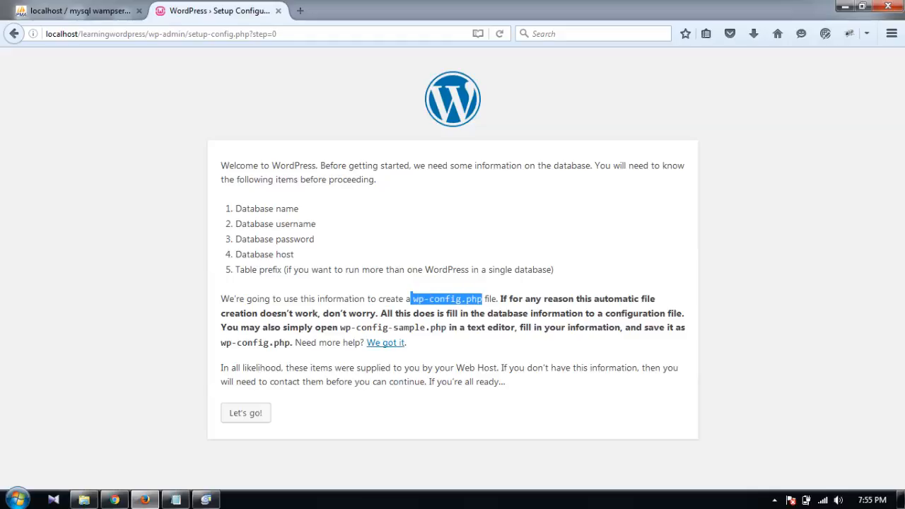
click(485, 299)
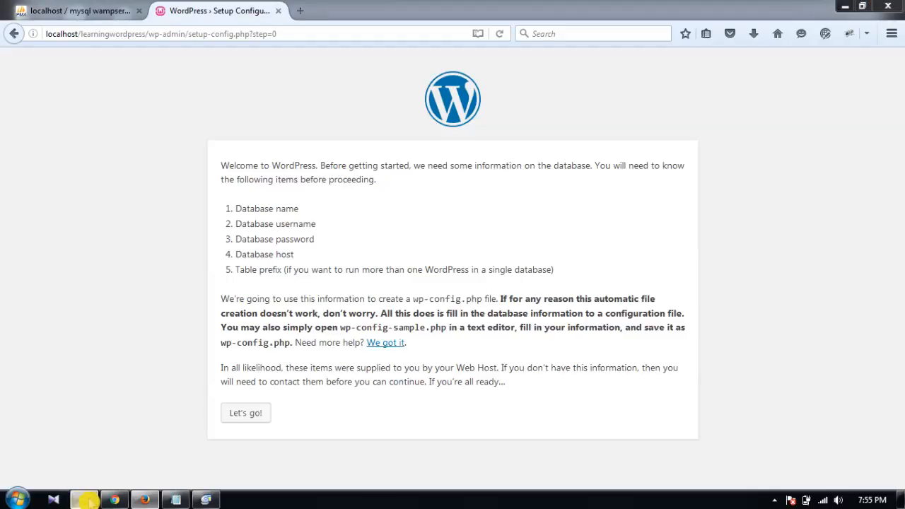
click(83, 499)
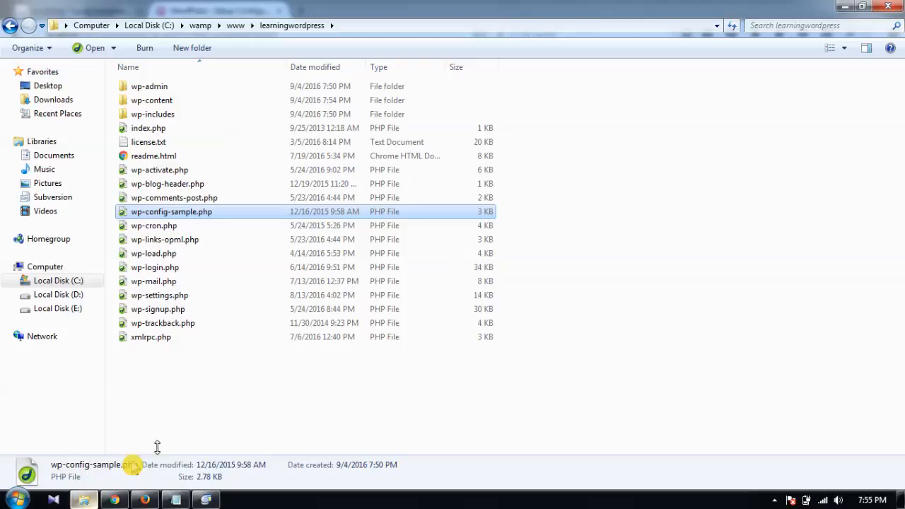
right_click(216, 398)
click(198, 393)
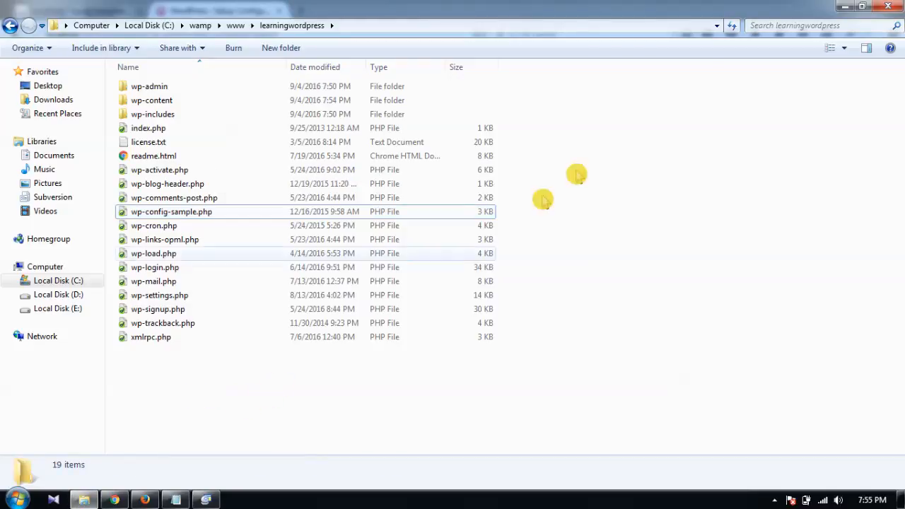
click(844, 6)
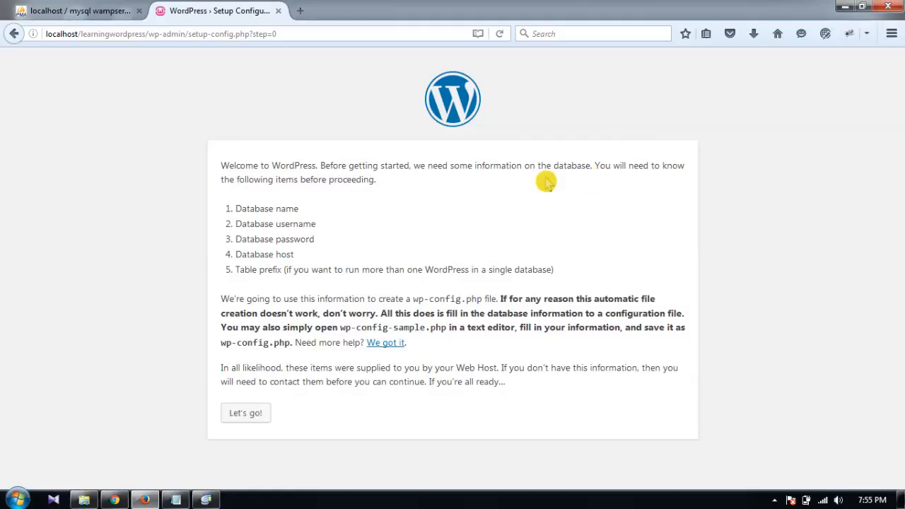
Step: Replace the default database name with learningwordpress_db on the connection form
click(255, 418)
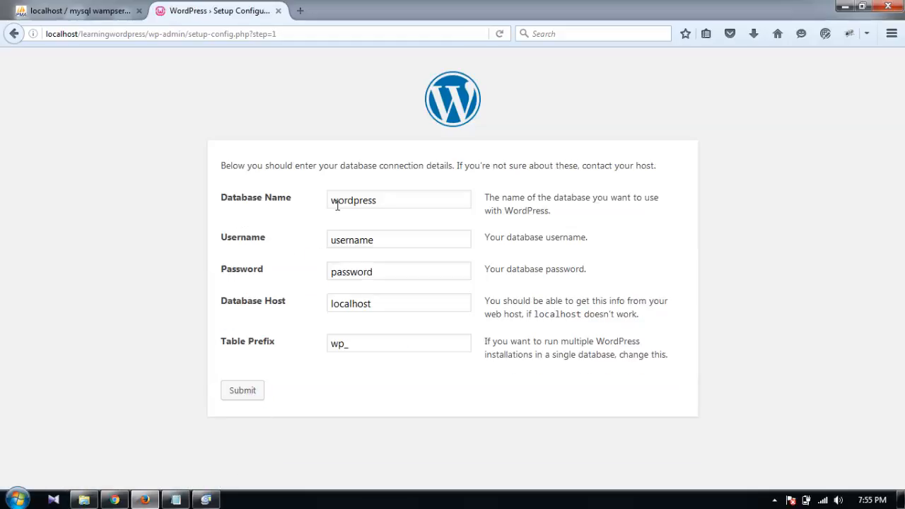
drag(387, 206, 299, 210)
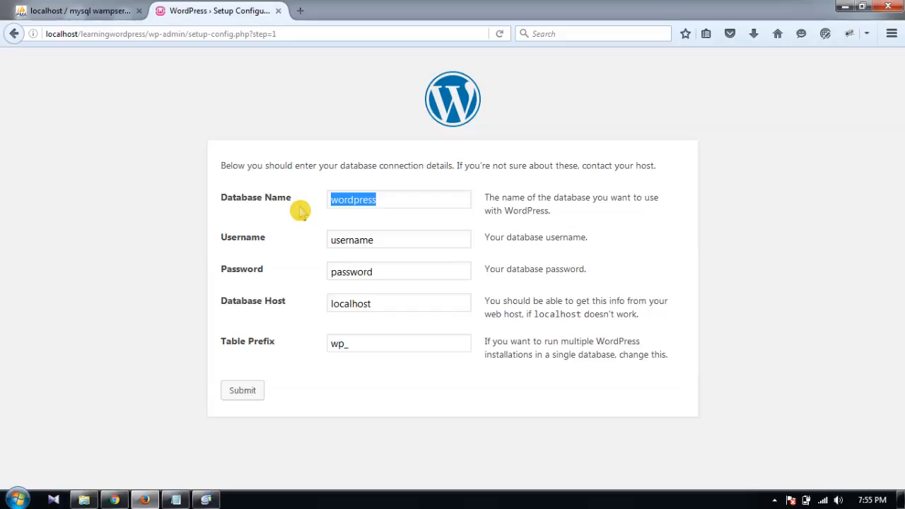
text(learning)
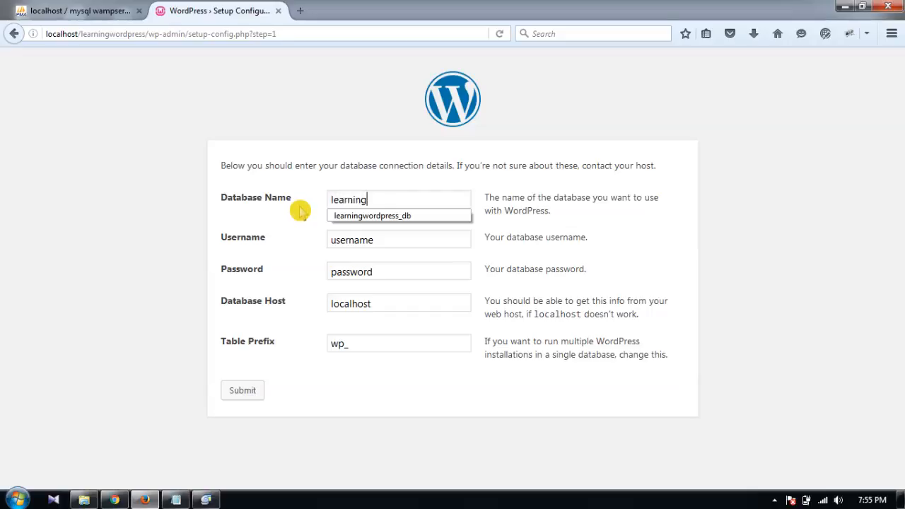
key(Down)
key(Return)
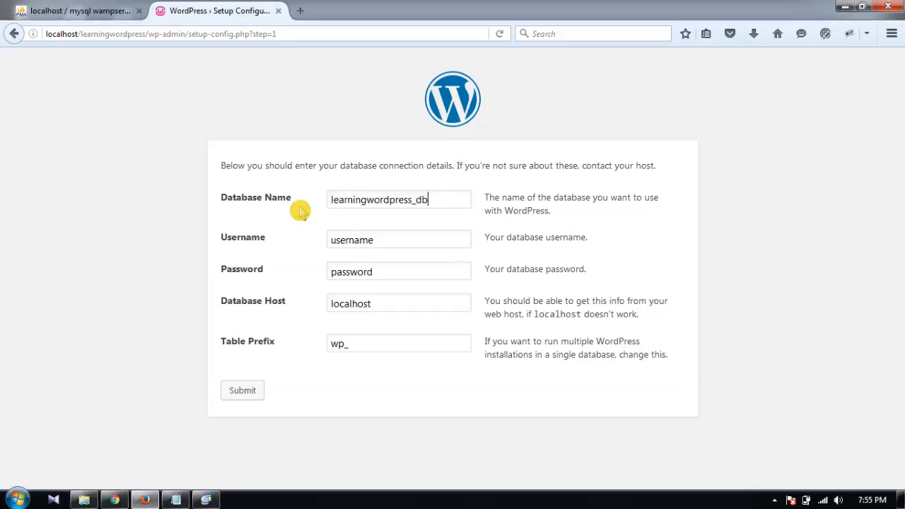
Step: Set the username to root, leave the password blank, and keep localhost as host
double_click(383, 241)
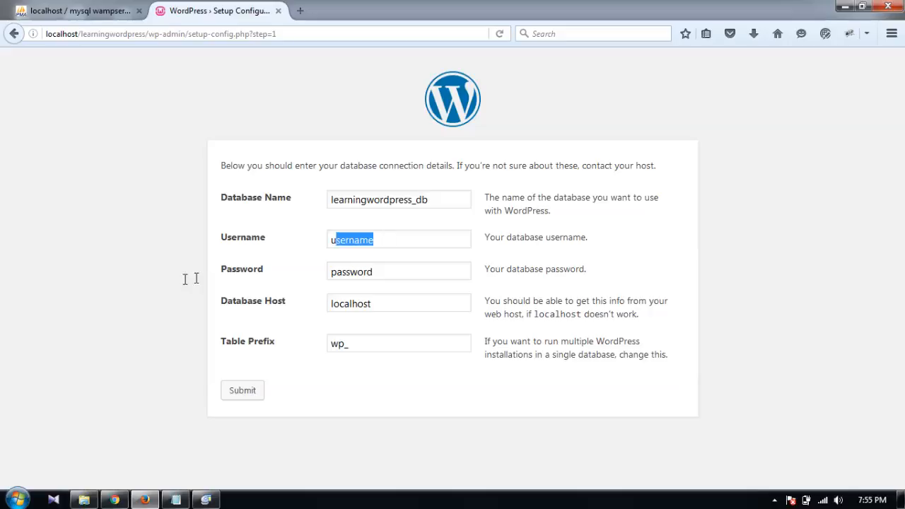
click(40, 10)
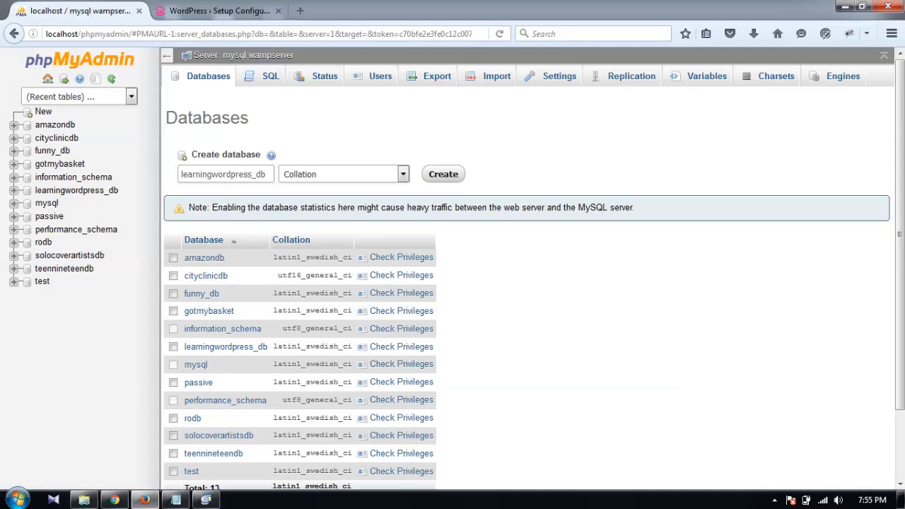
scroll(710, 215, down, 2)
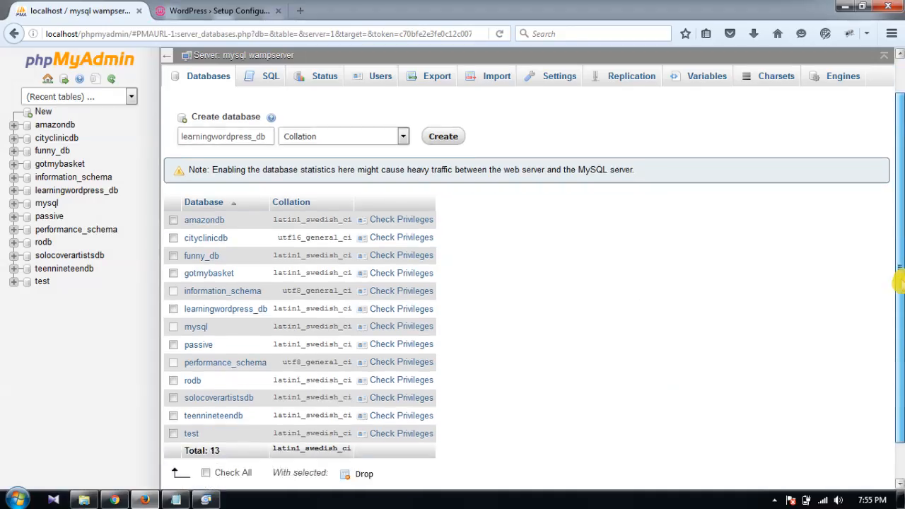
click(231, 9)
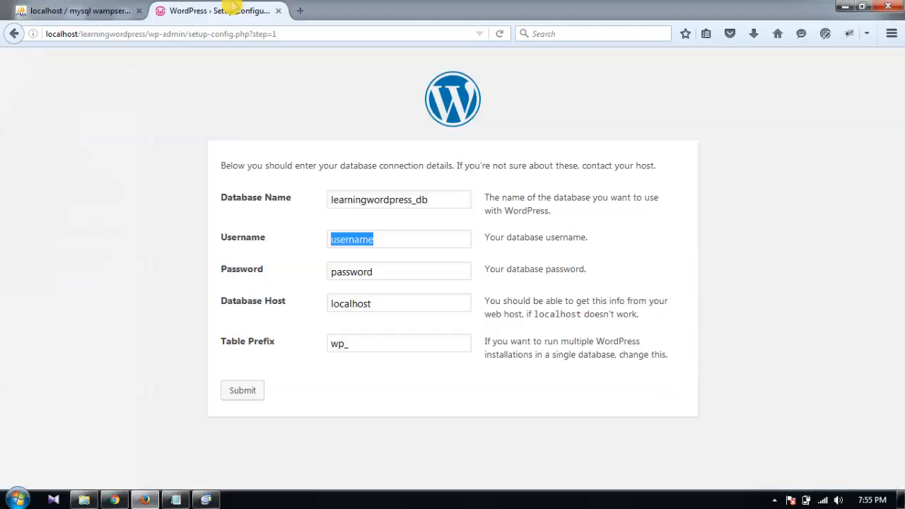
text(root)
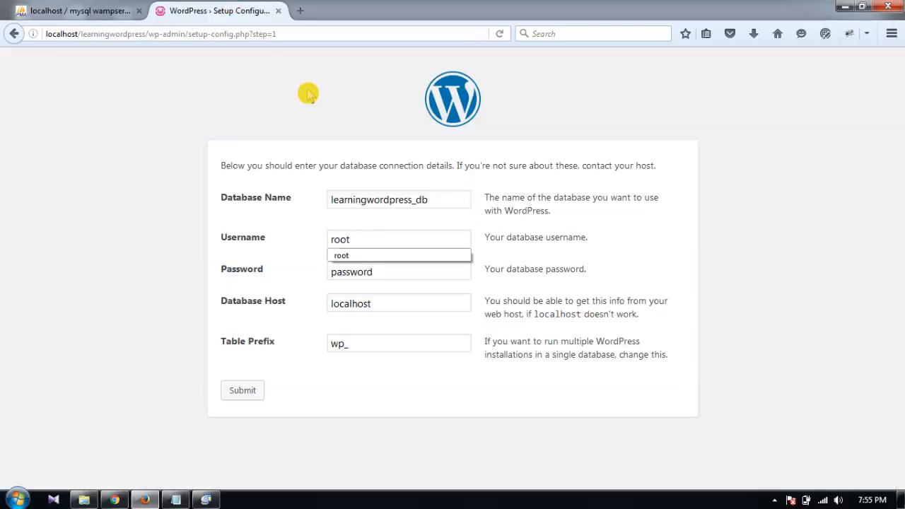
key(Tab)
key(BackSpace)
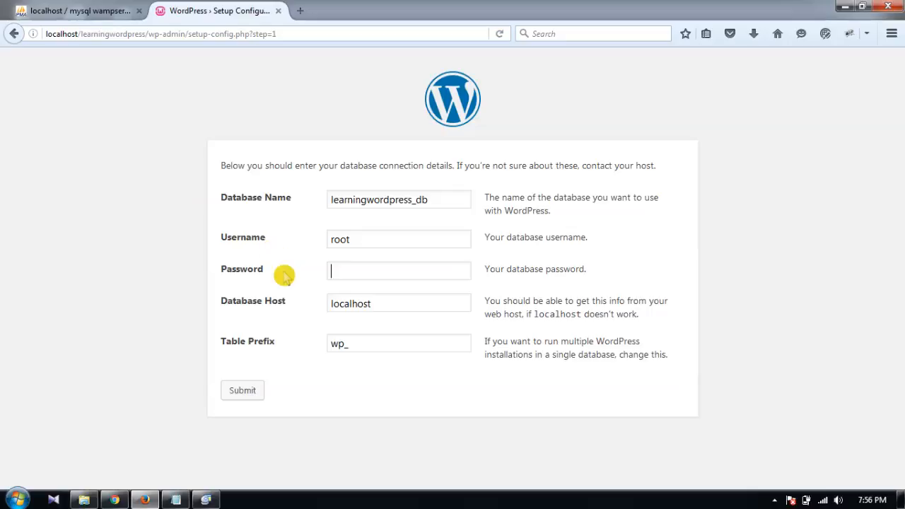
click(396, 306)
Step: Submit the database details and get the successful connection confirmation
click(250, 394)
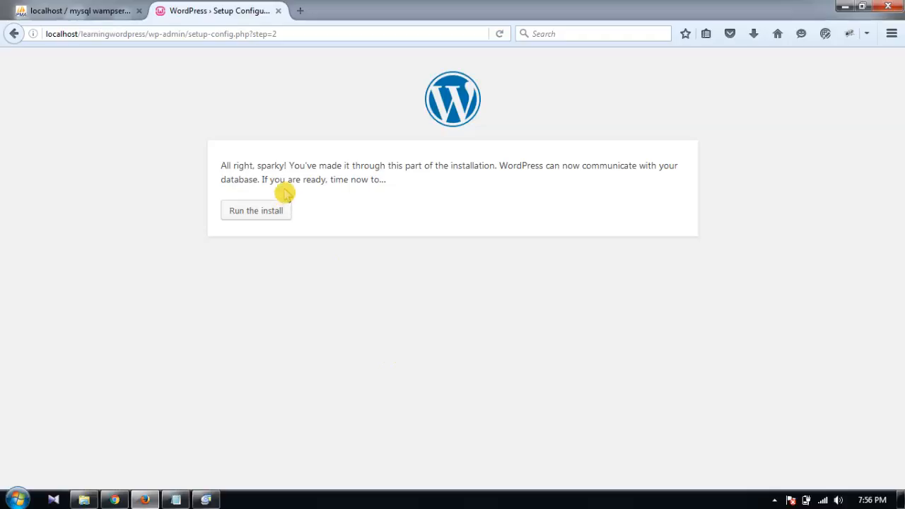
click(260, 157)
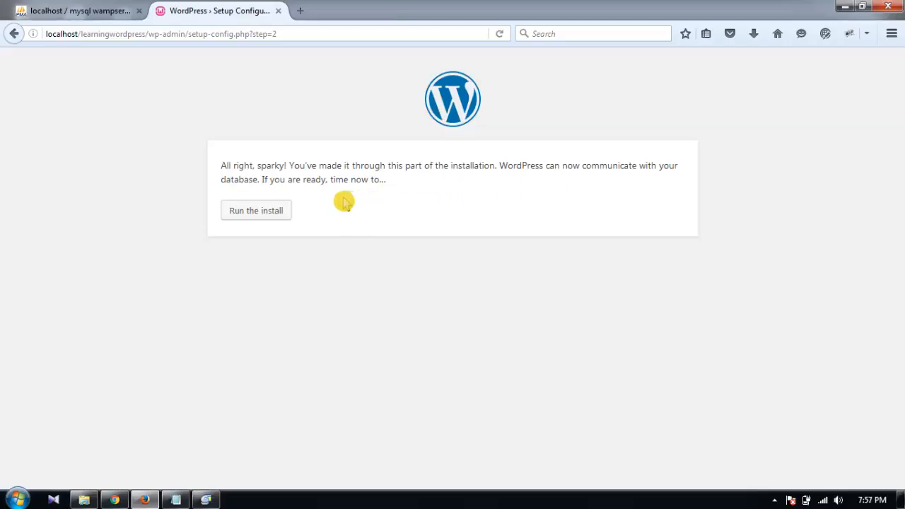
Step: Proceed to the site form and enter Learning Wordpress as the site title
click(276, 209)
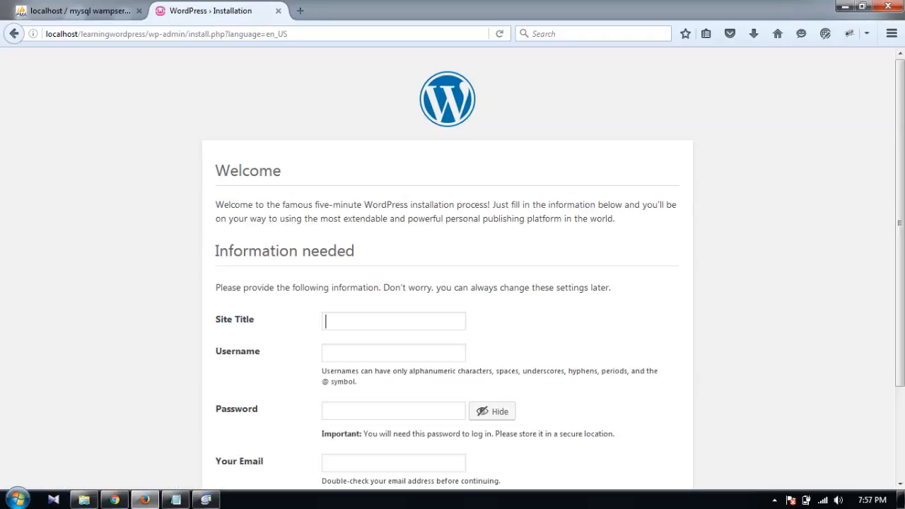
drag(900, 164, 899, 277)
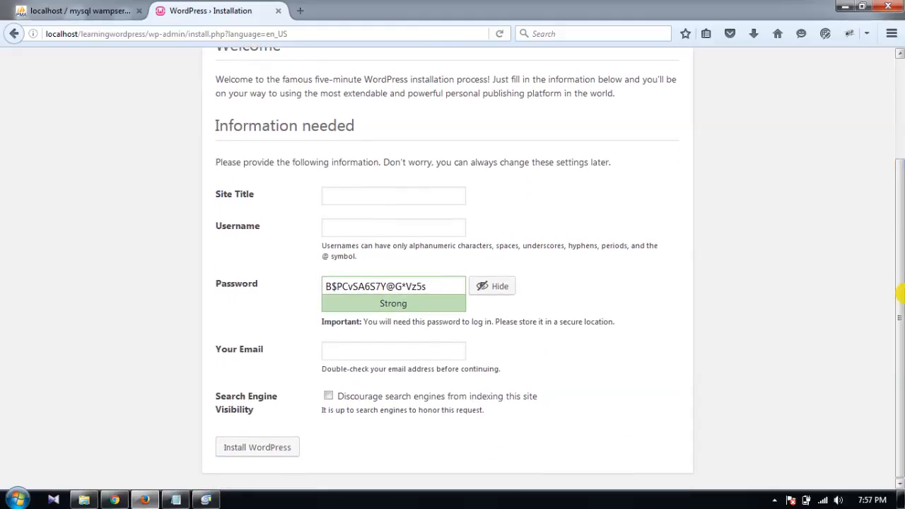
click(442, 196)
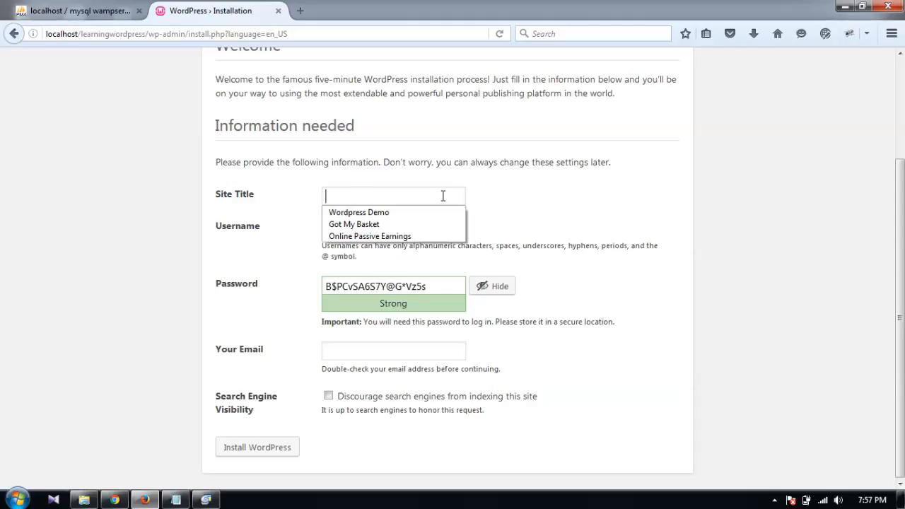
text(Lea)
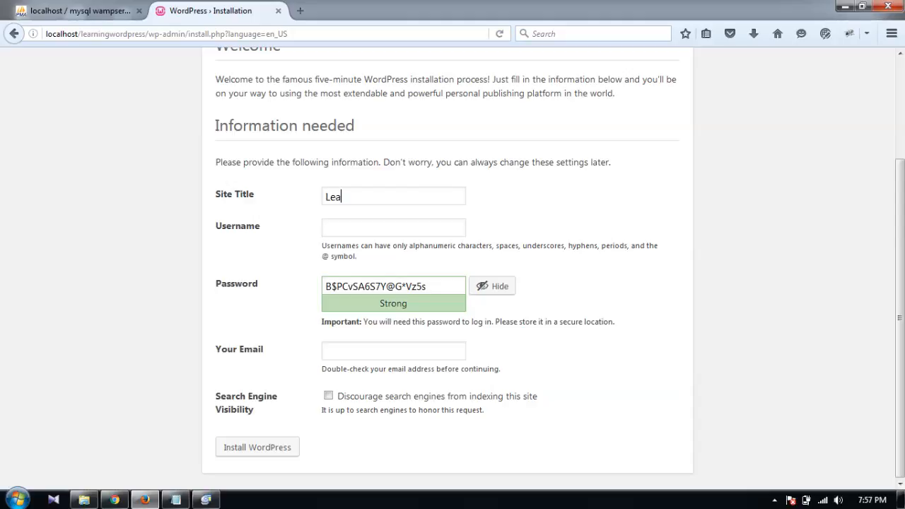
text(rning Wordpress)
Step: Set username admin with a weak password and confirm the weak password
text(admin)
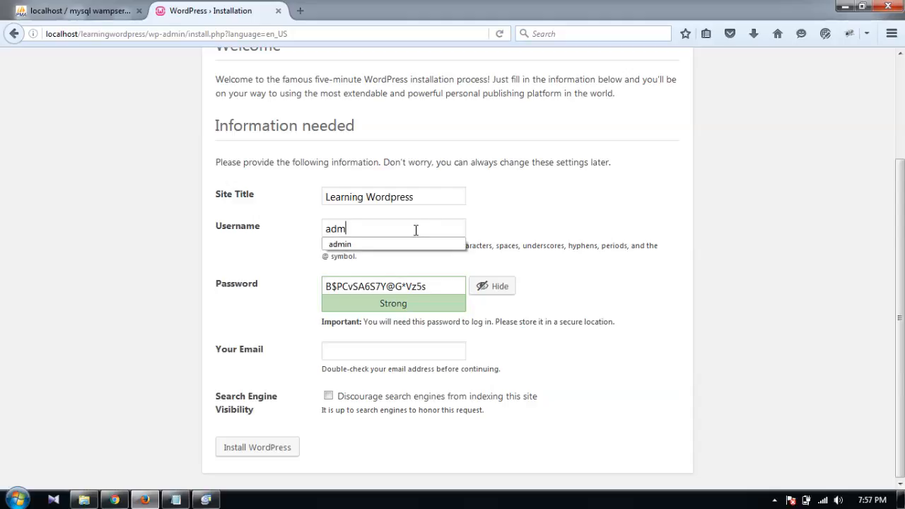
click(526, 210)
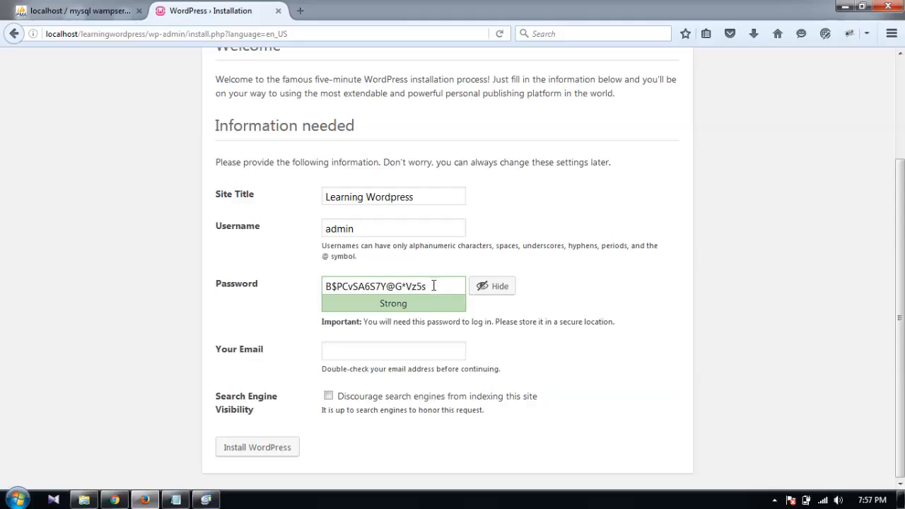
drag(429, 286, 205, 312)
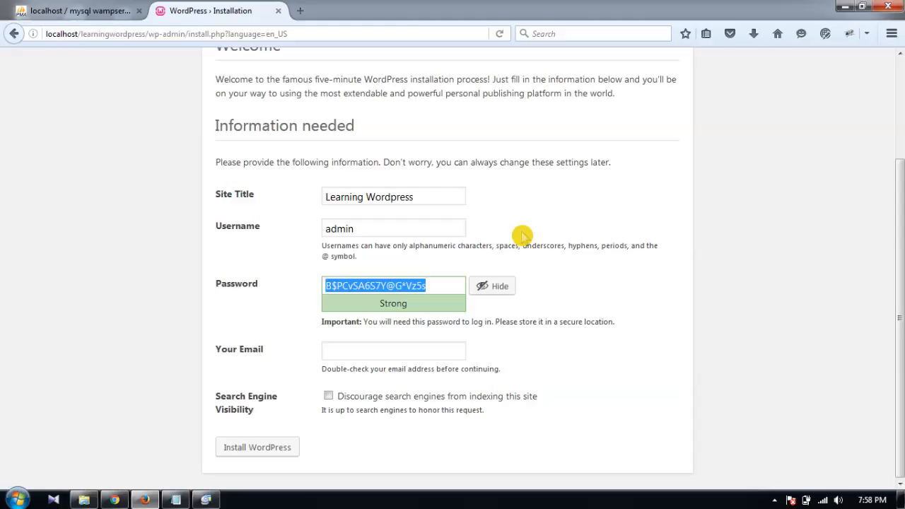
text(12)
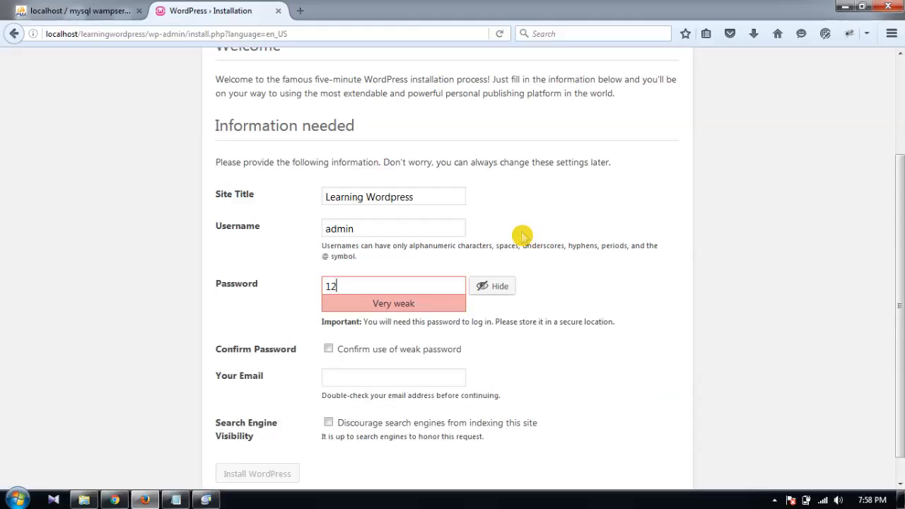
text(3456789)
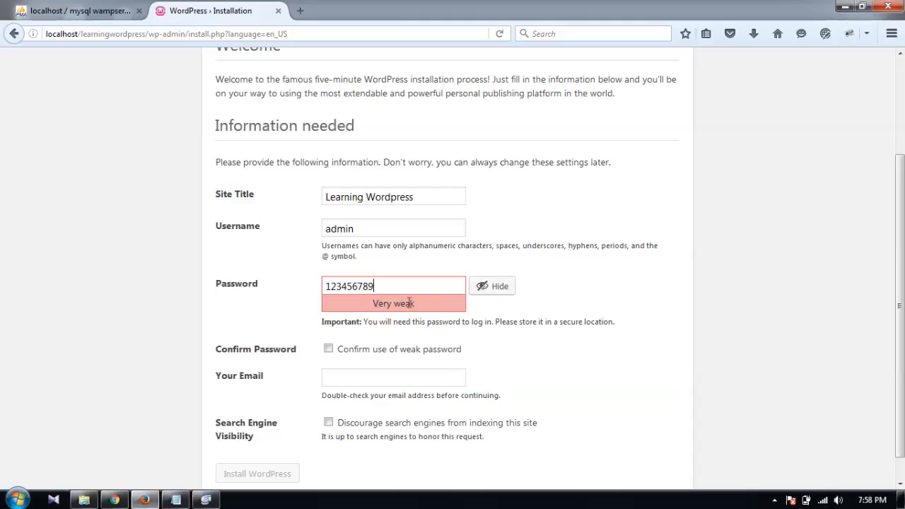
click(328, 350)
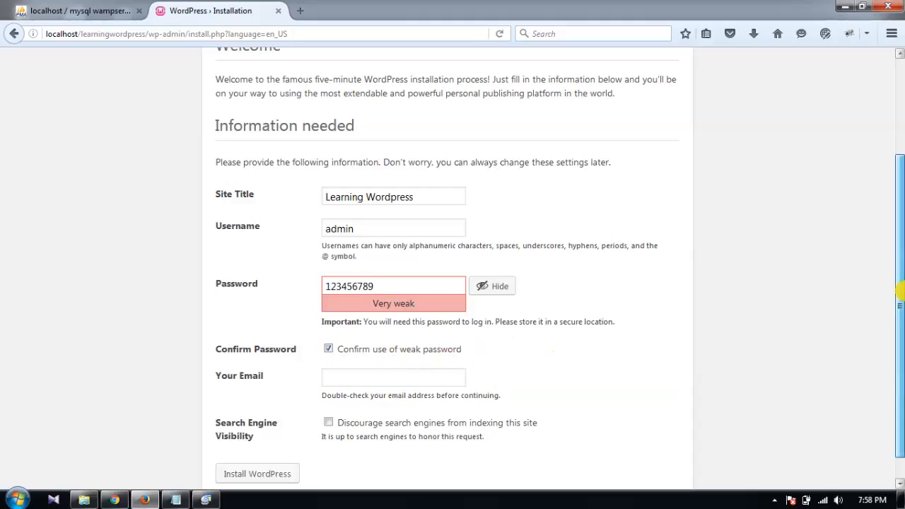
Step: Enter the admin e-mail address and install WordPress
scroll(876, 313, down, 1)
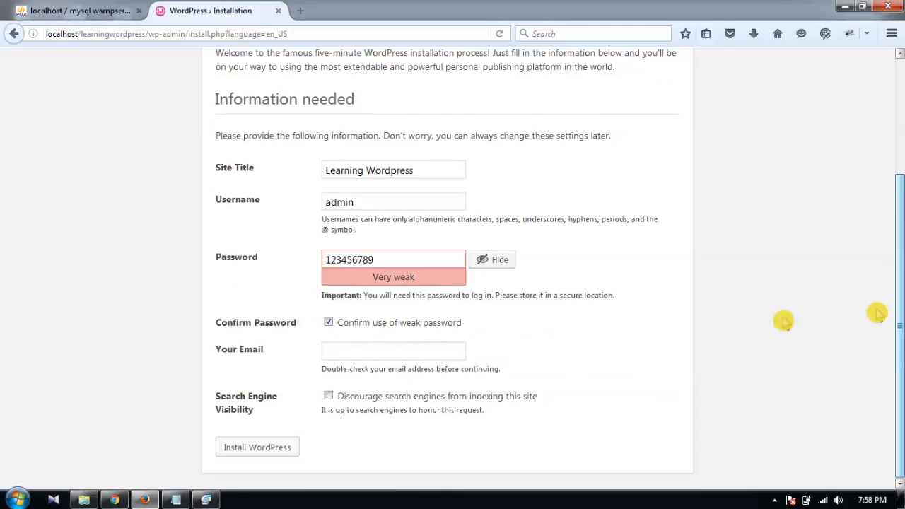
click(408, 354)
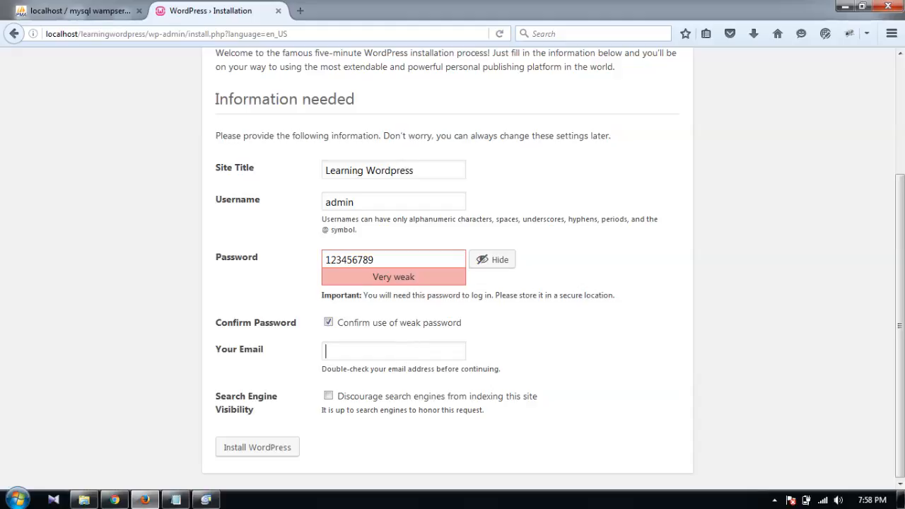
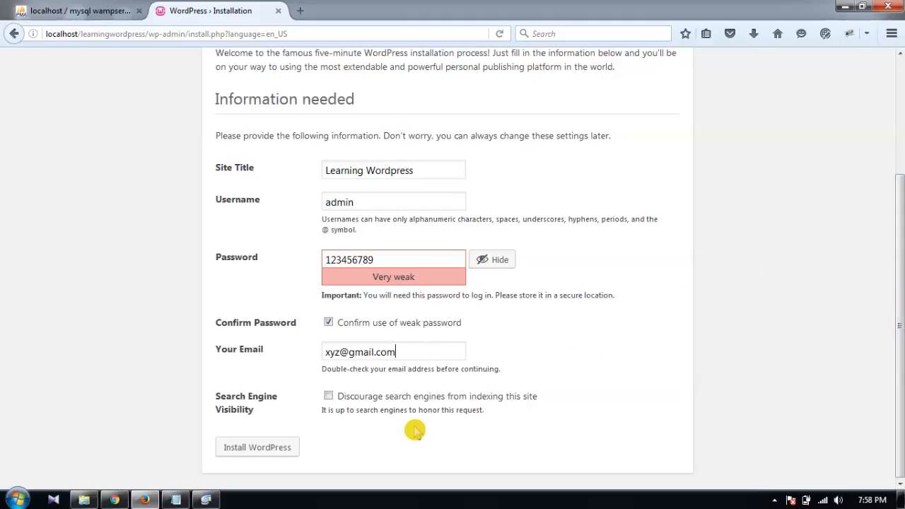
click(272, 452)
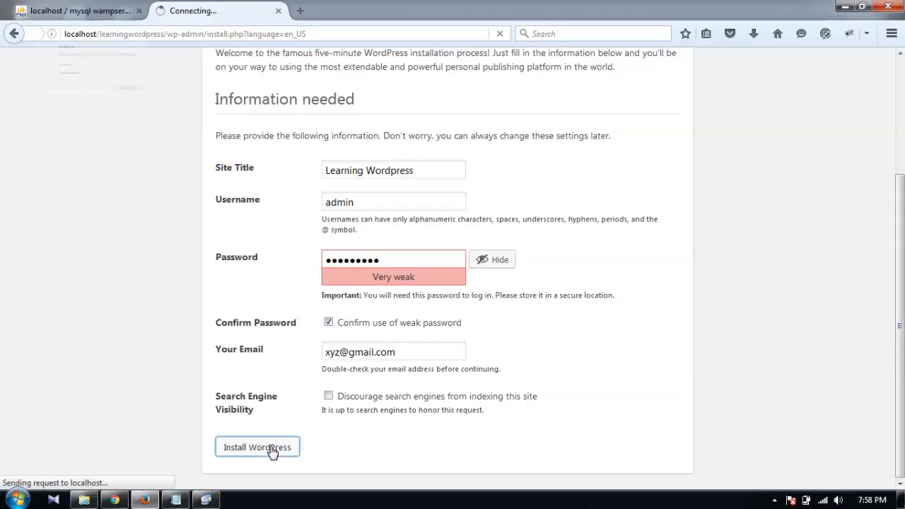
Step: Dismiss the save-login prompt and go from the Success! page to login
click(418, 6)
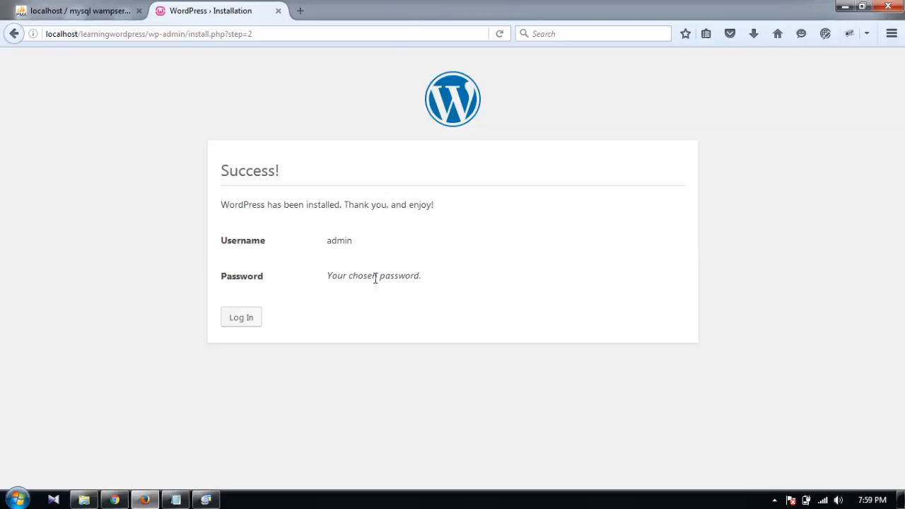
click(244, 320)
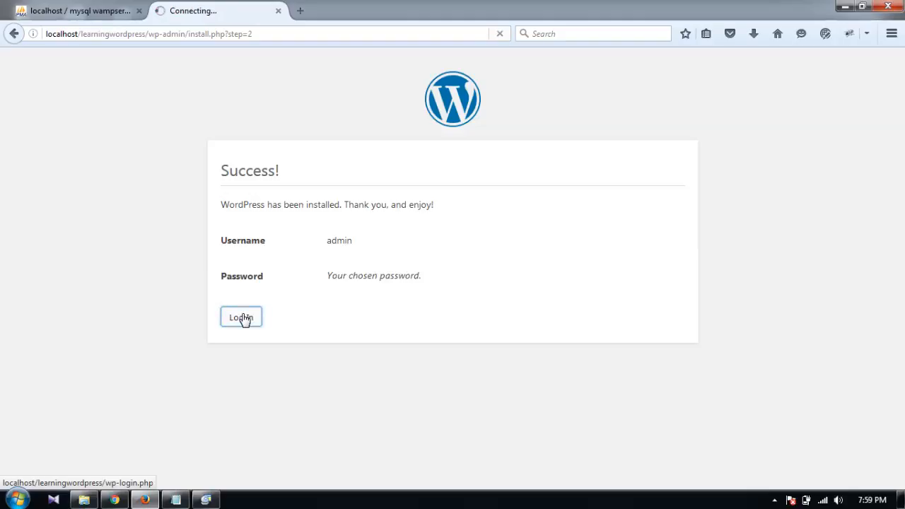
Step: Log in with username admin and its password to reach the Learning Wordpress Dashboard
click(459, 236)
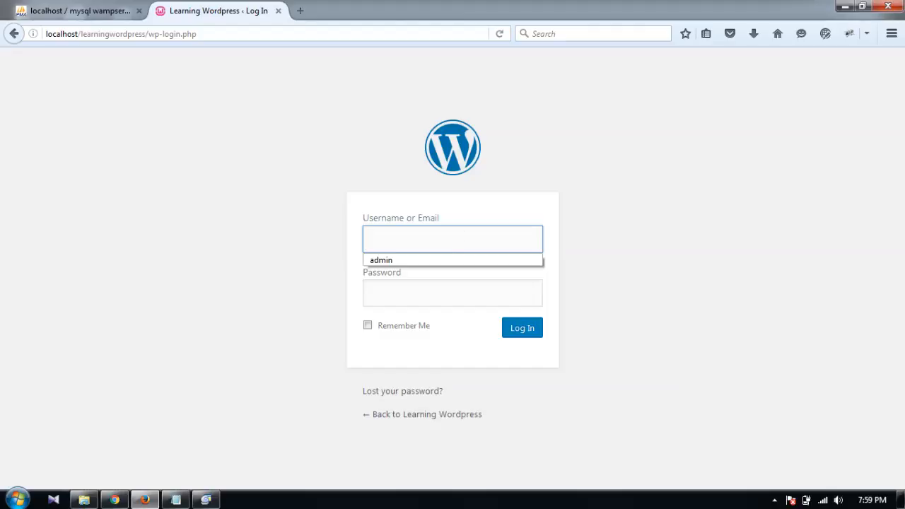
text(admin)
key(Tab)
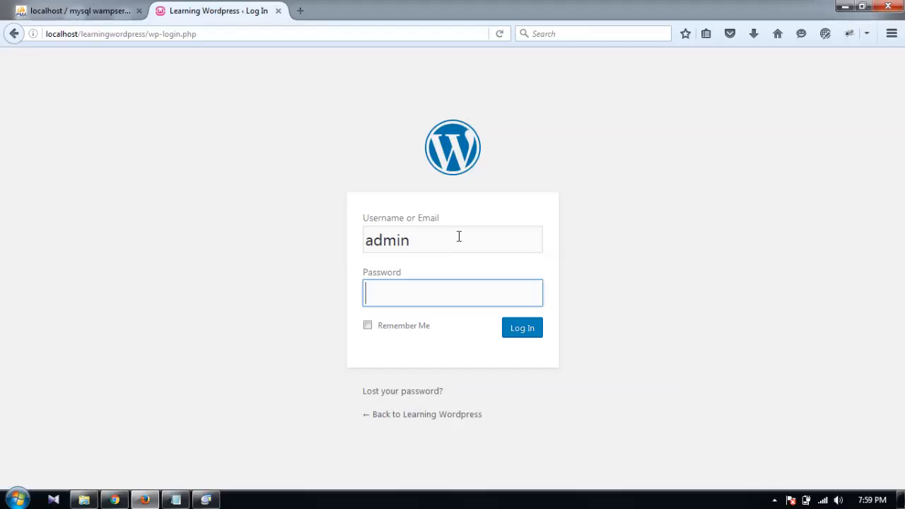
click(441, 287)
text(•••••••••)
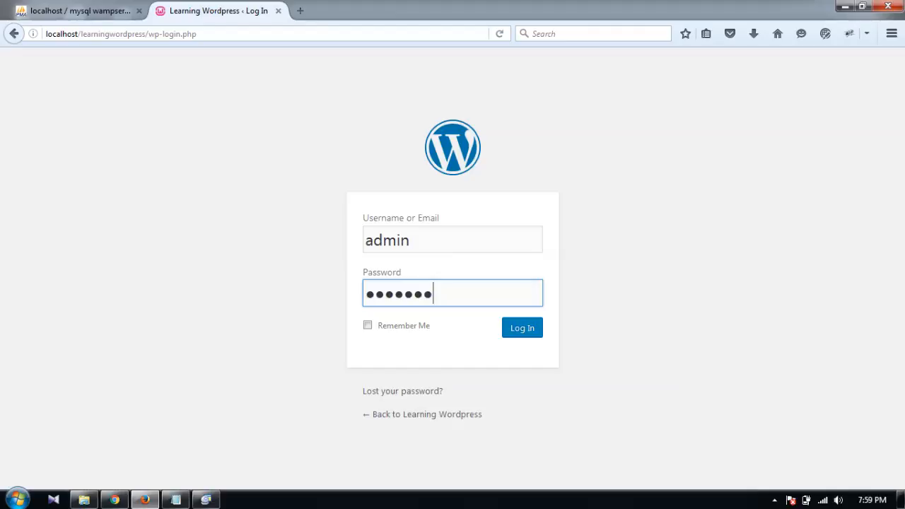
click(526, 334)
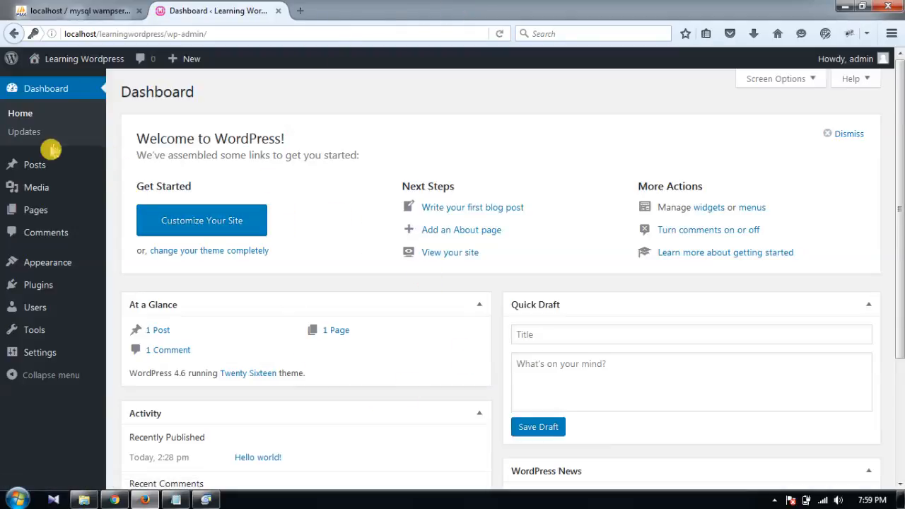
Step: Open Visit Site from the admin bar's site-name menu in a new tab
mouse_move(40, 172)
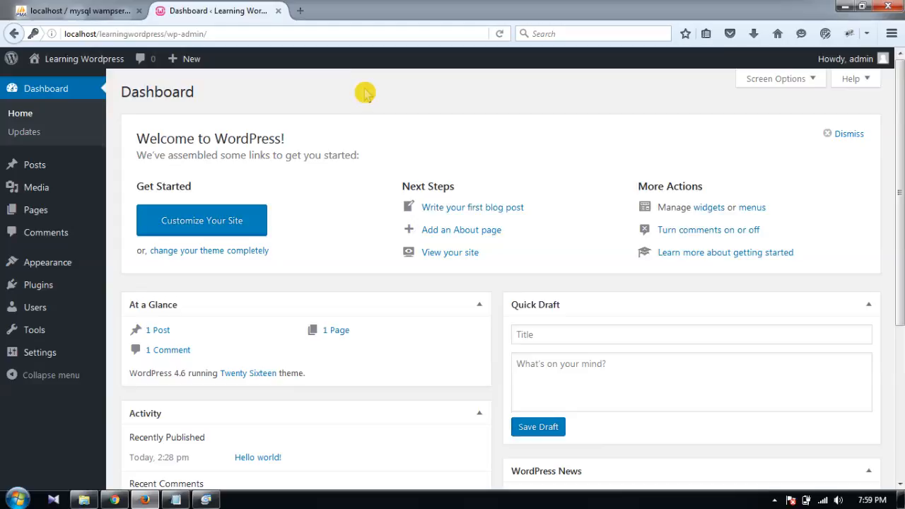
mouse_move(112, 65)
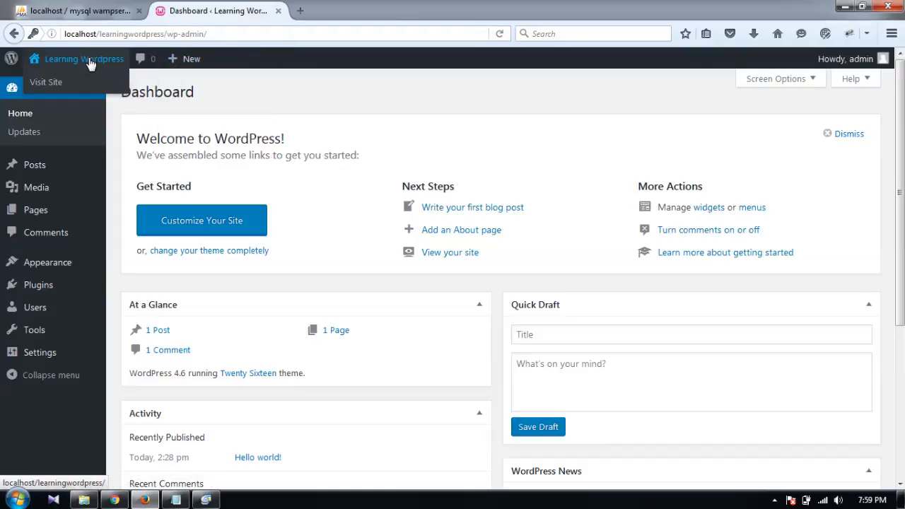
right_click(56, 90)
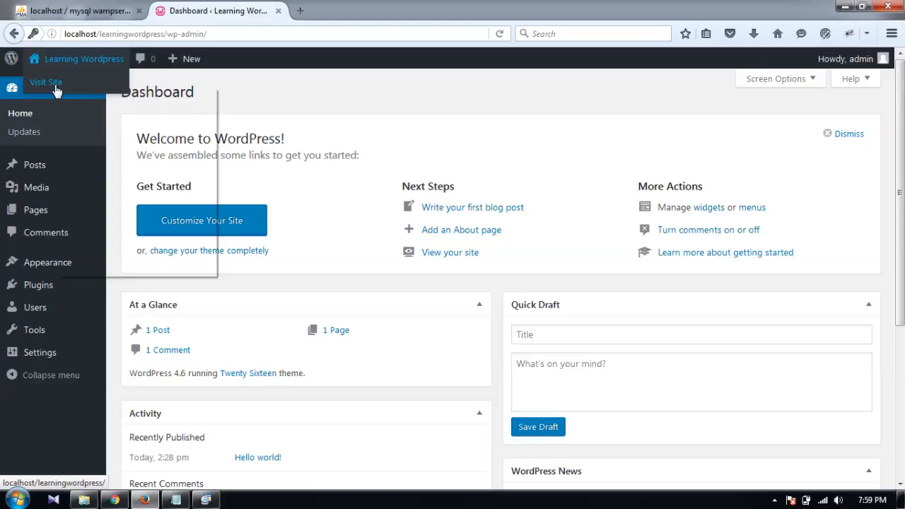
click(113, 95)
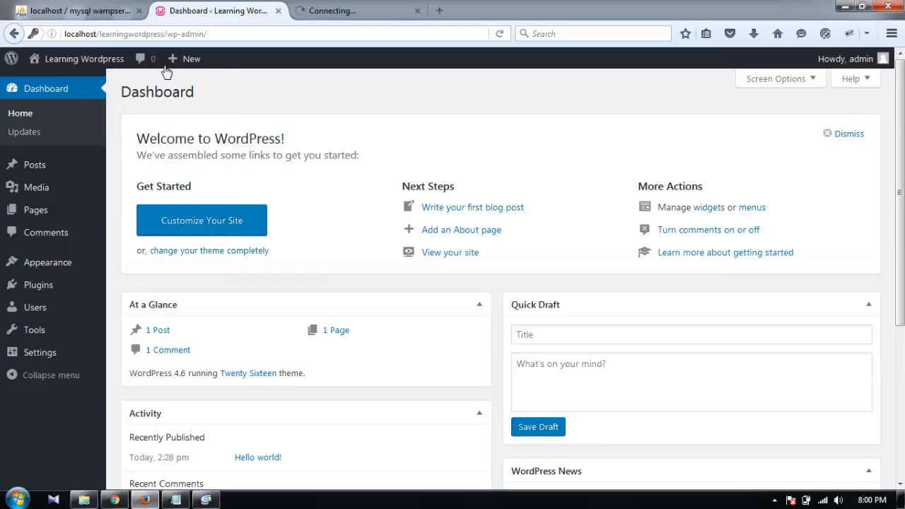
Step: Browse the front page's tagline and Hello world! post, then return to the Dashboard
click(358, 10)
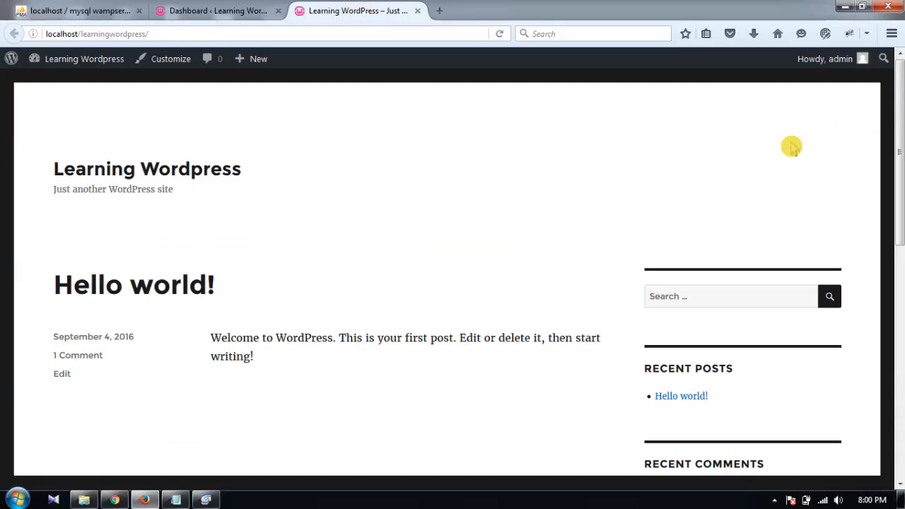
drag(900, 156, 901, 135)
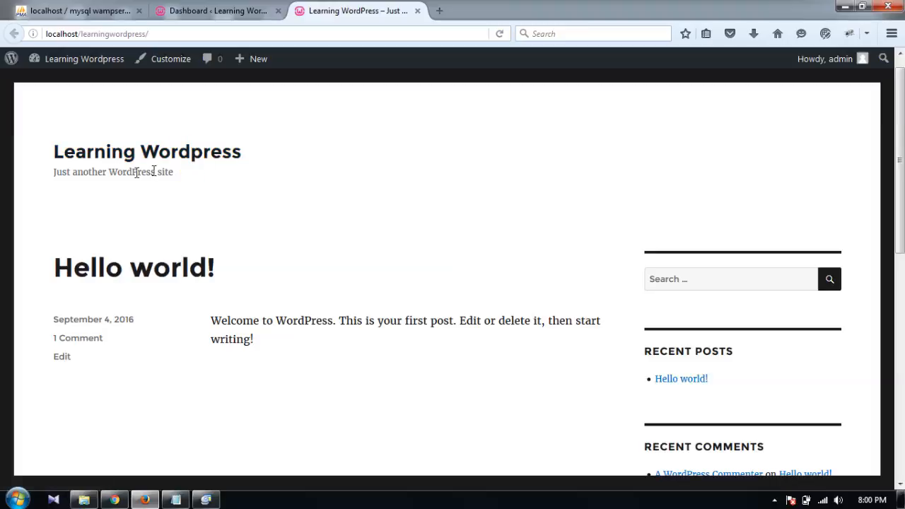
drag(47, 174, 204, 200)
click(203, 200)
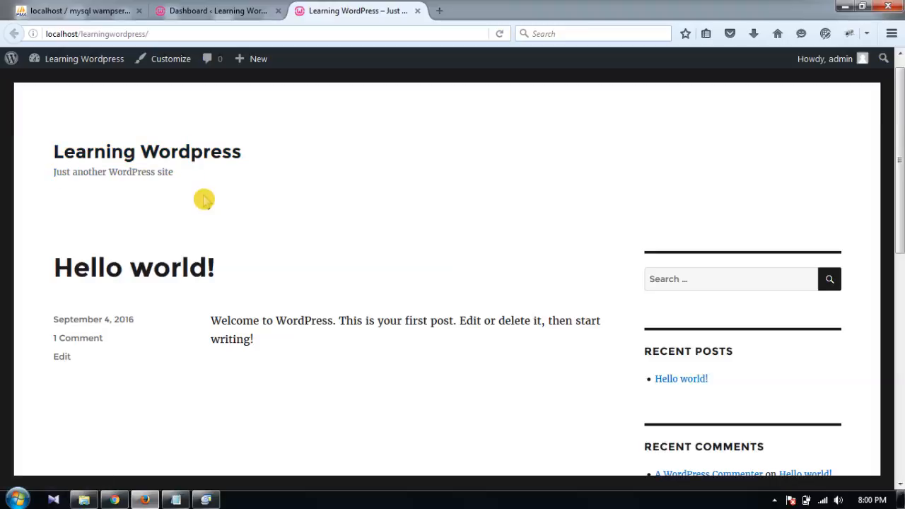
drag(899, 126, 899, 190)
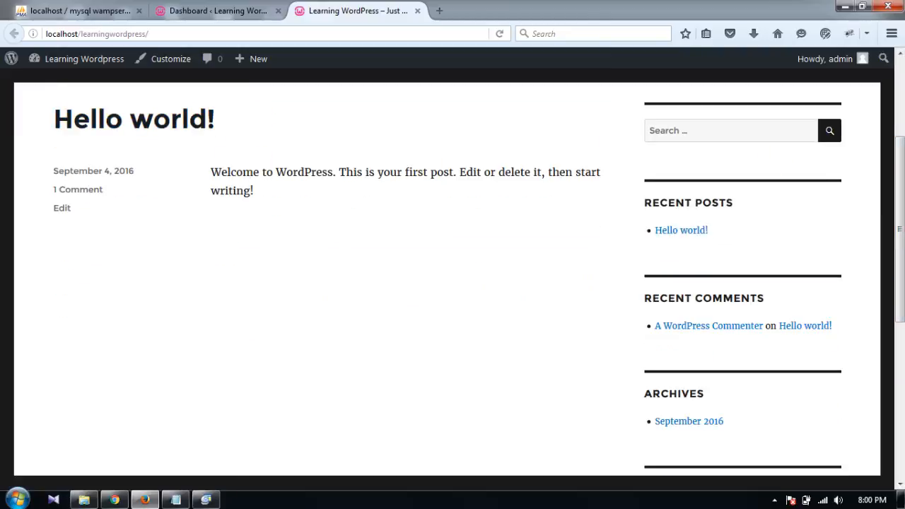
mouse_move(213, 173)
mouse_down()
mouse_move(247, 191)
mouse_move(208, 168)
mouse_up()
click(261, 221)
click(394, 168)
drag(899, 150, 899, 90)
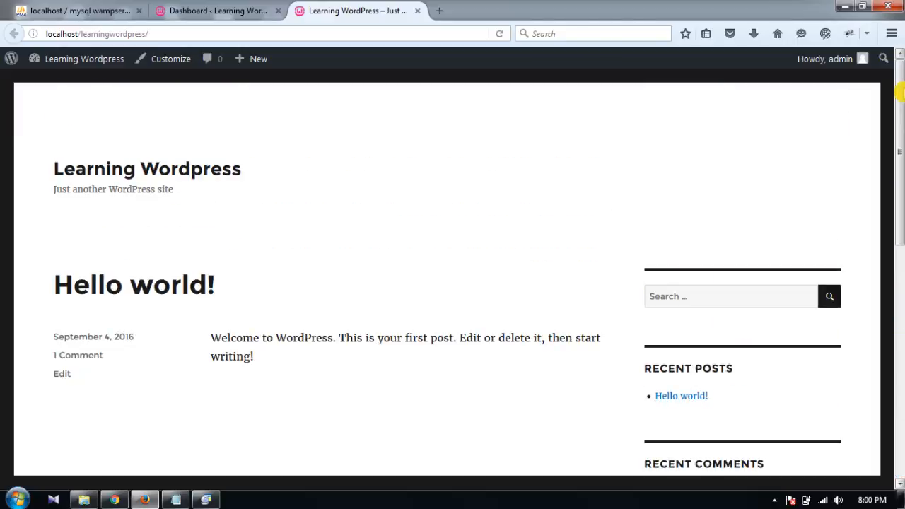
click(215, 9)
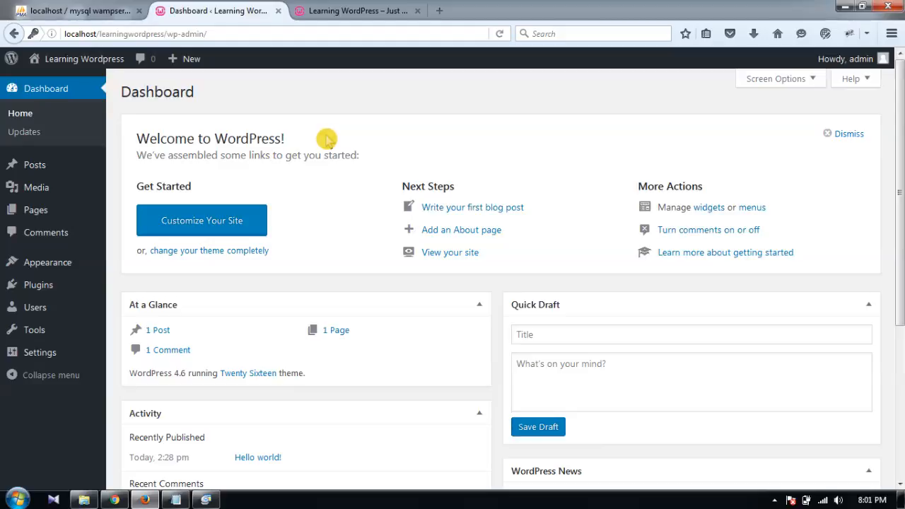
click(204, 499)
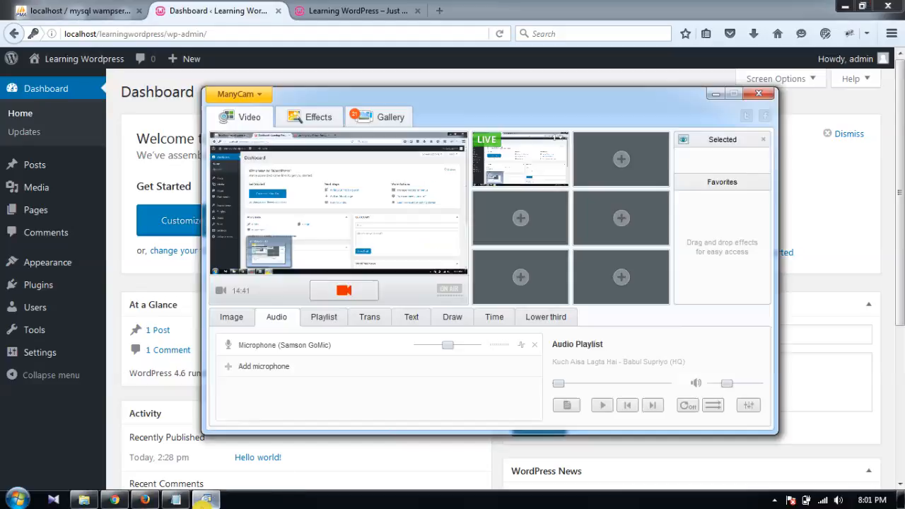